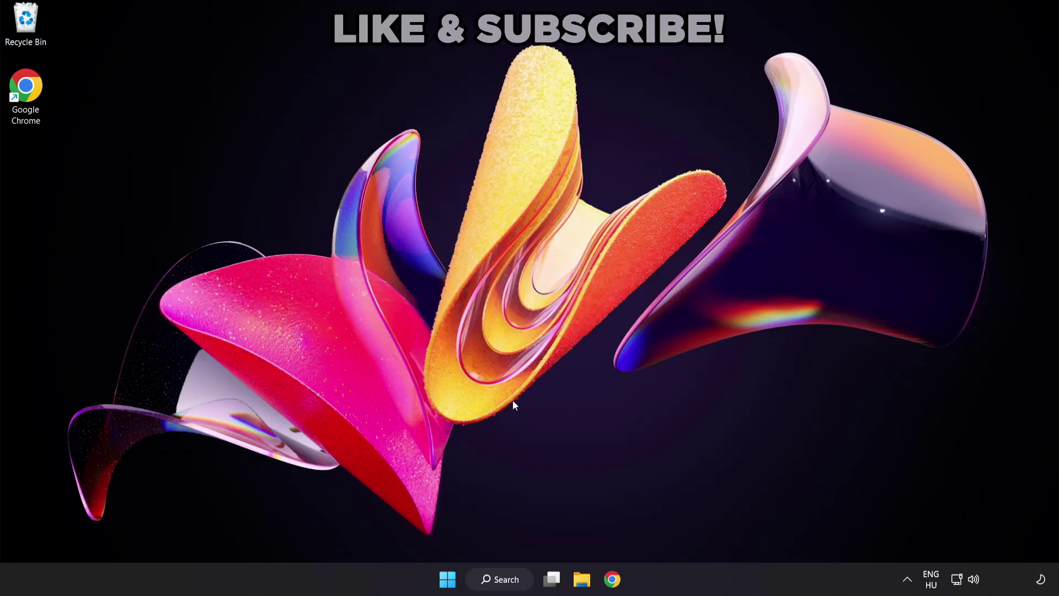
Step: Search Windows for 'device manager'
left_click(513, 586)
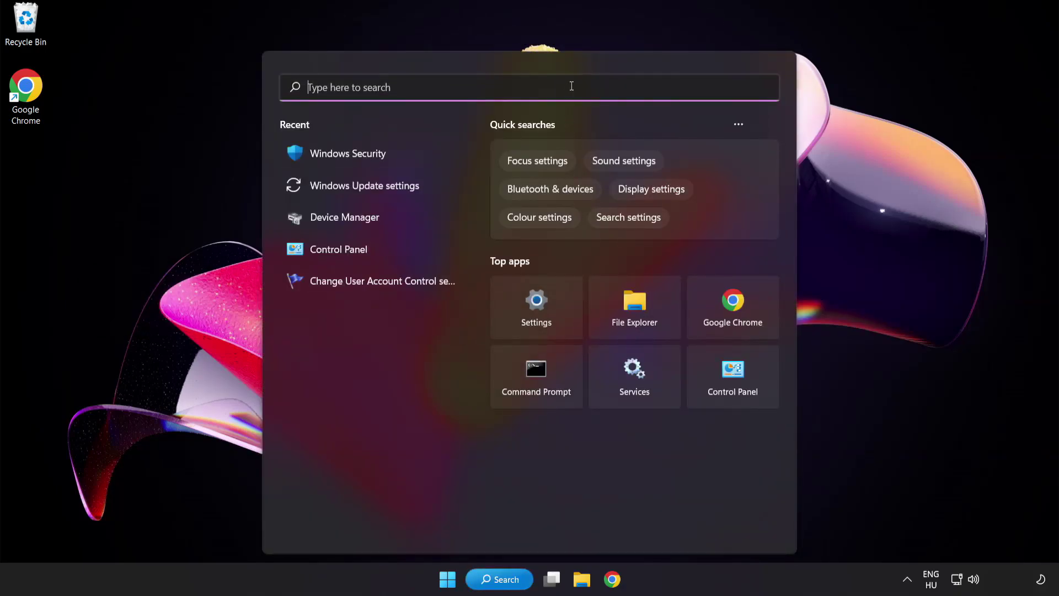
type("device manag")
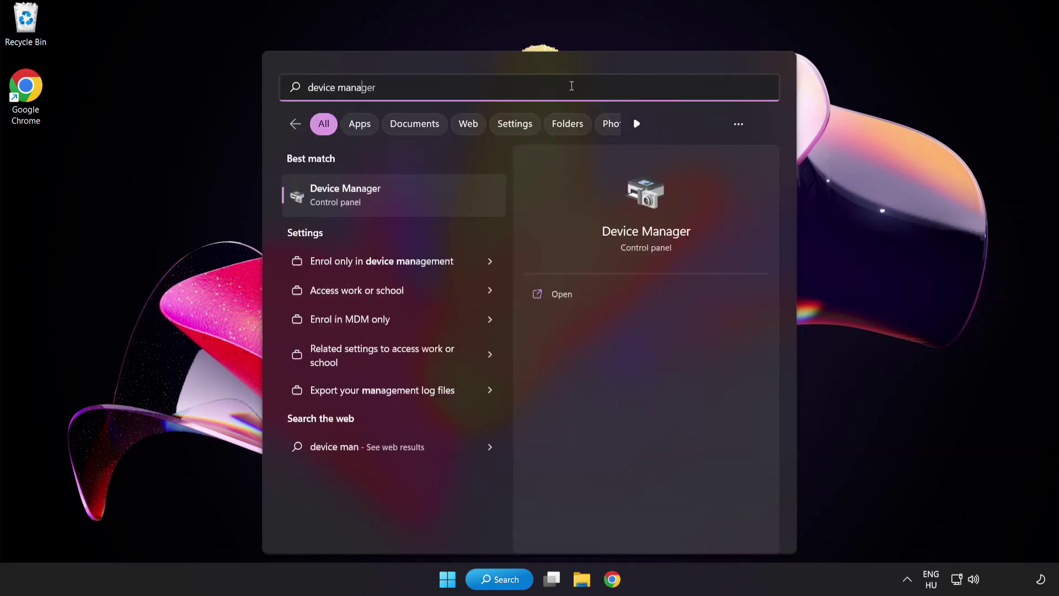
type("er")
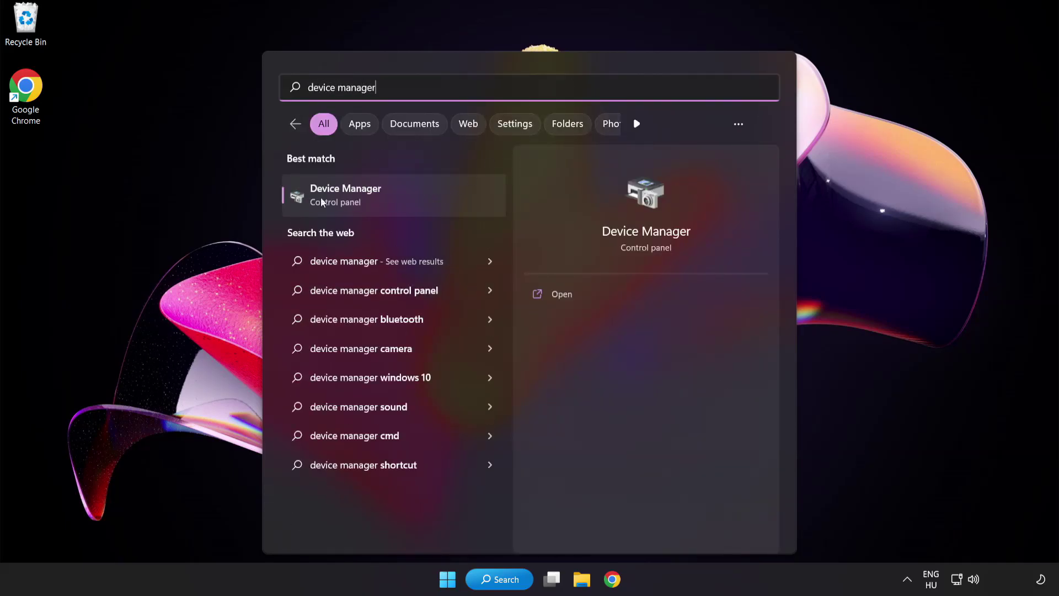
Step: Open Device Manager, expand Display adapters, and bring up the VMware SVGA 3D adapter's menu
left_click(425, 203)
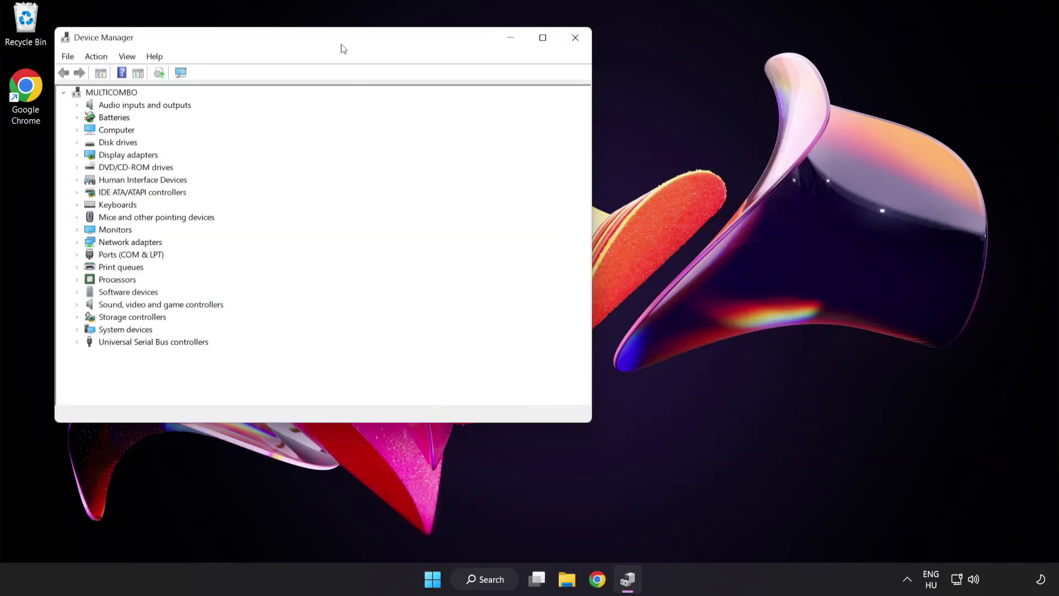
left_click_drag(343, 44, 519, 112)
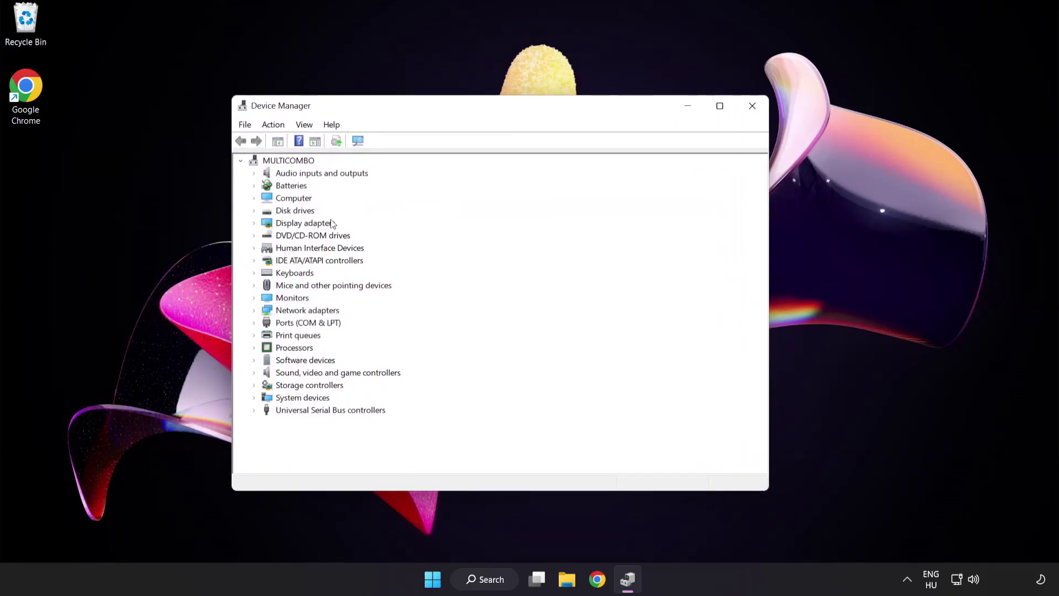
left_click(297, 226)
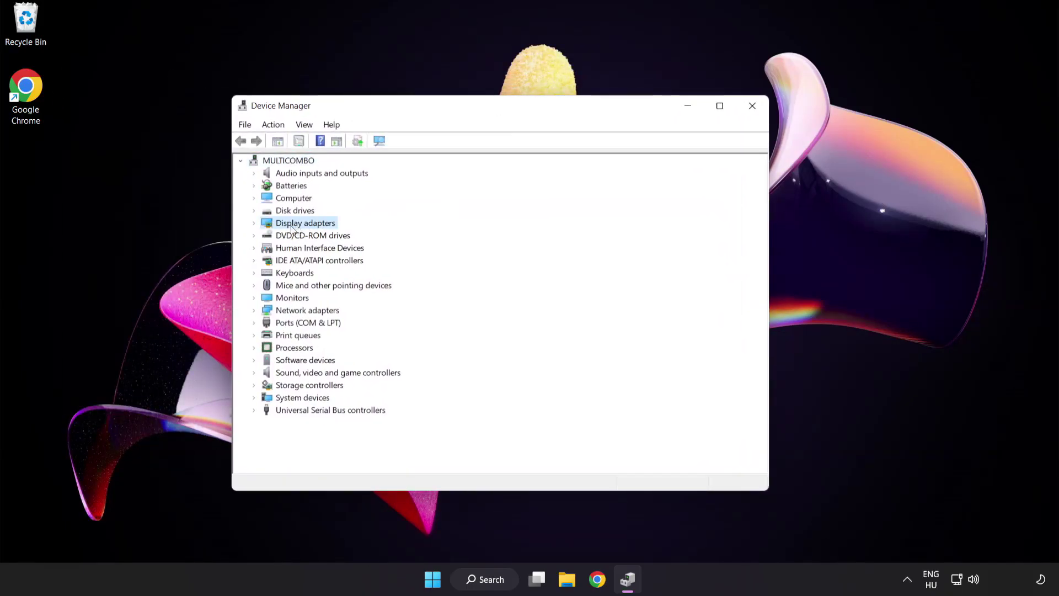
left_click(255, 224)
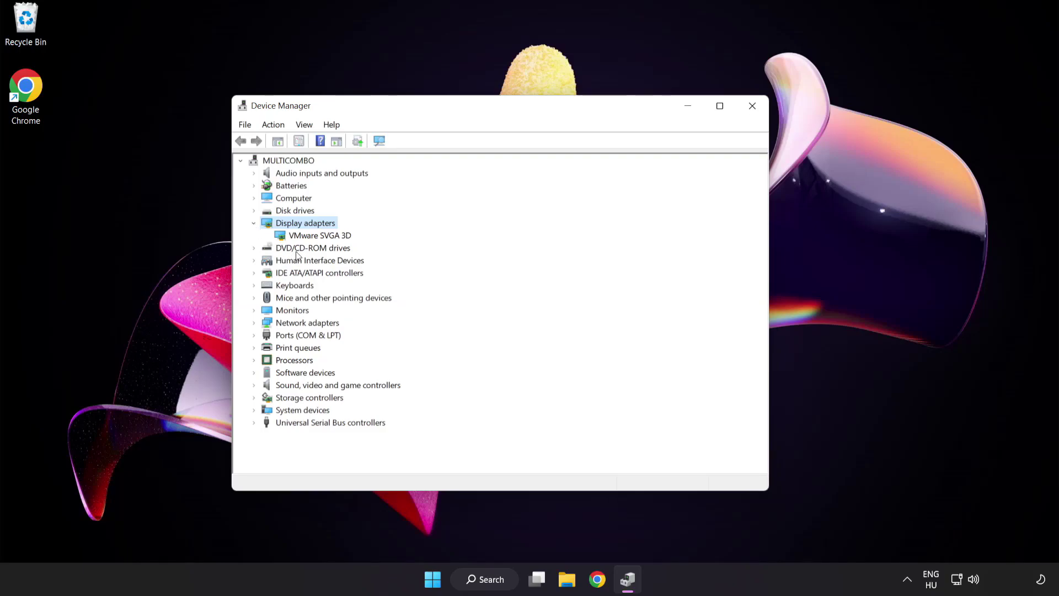
left_click(277, 229)
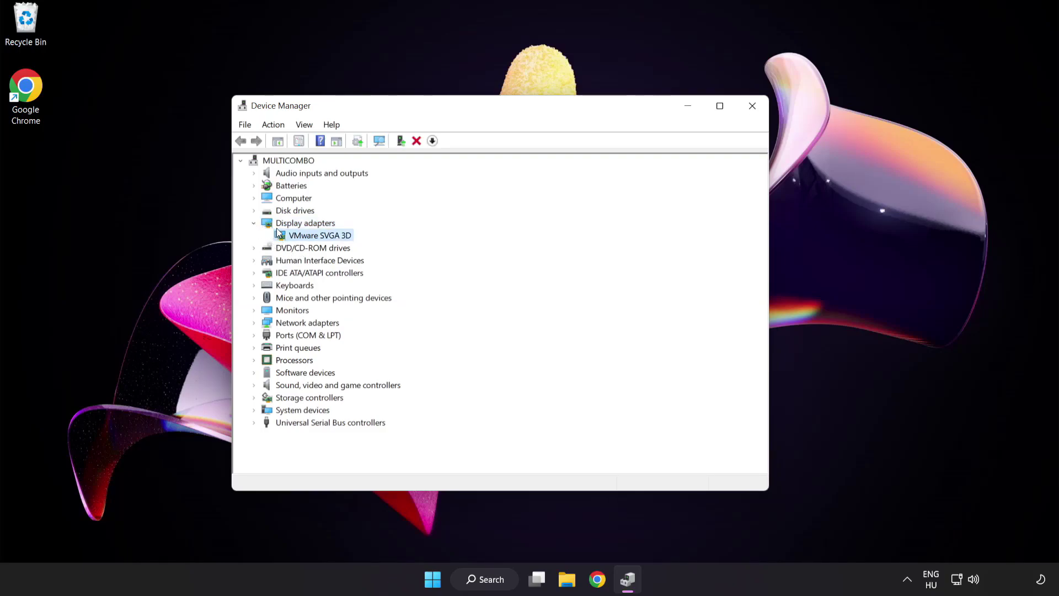
right_click(311, 235)
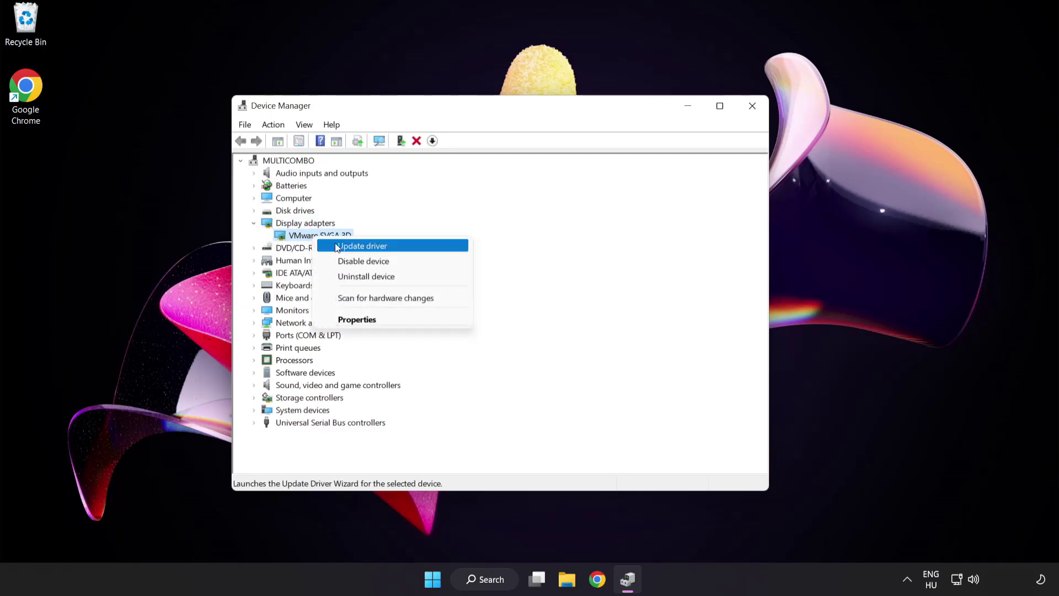
Step: Update the VMware SVGA 3D driver automatically; the best driver is already installed
left_click(411, 248)
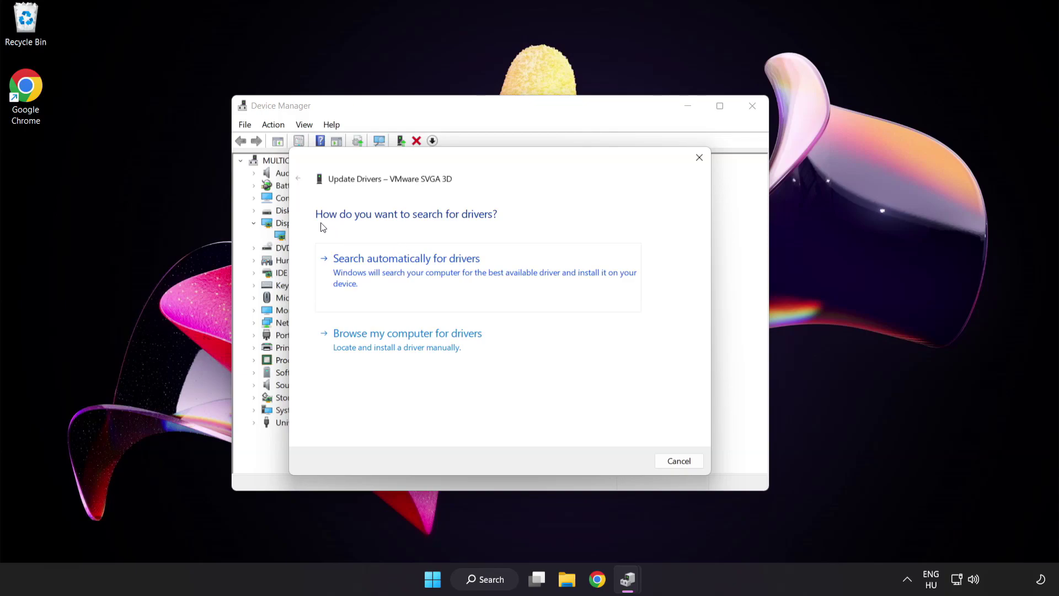
left_click(461, 270)
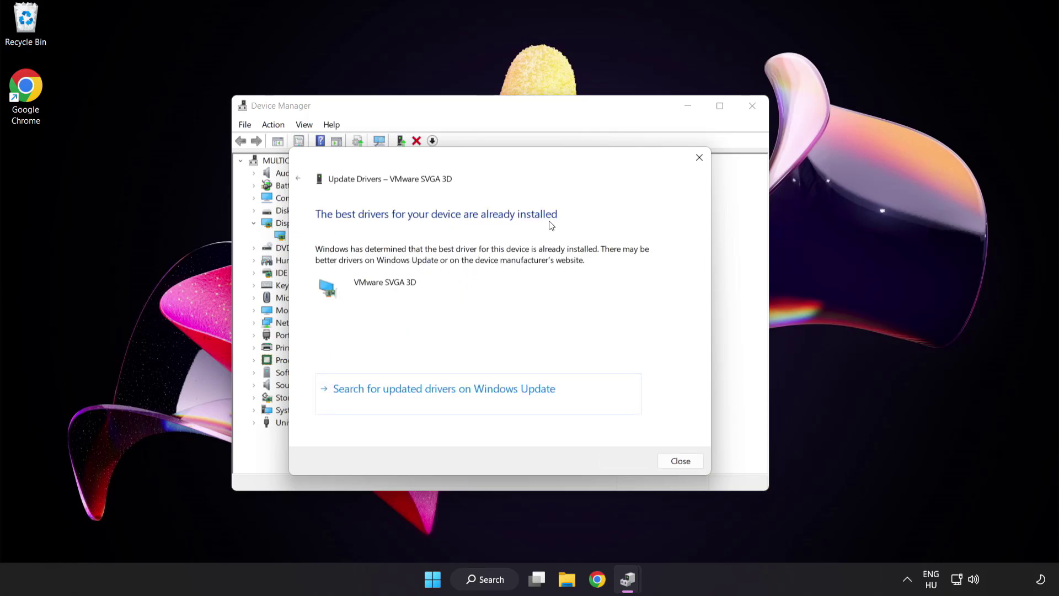
left_click(678, 464)
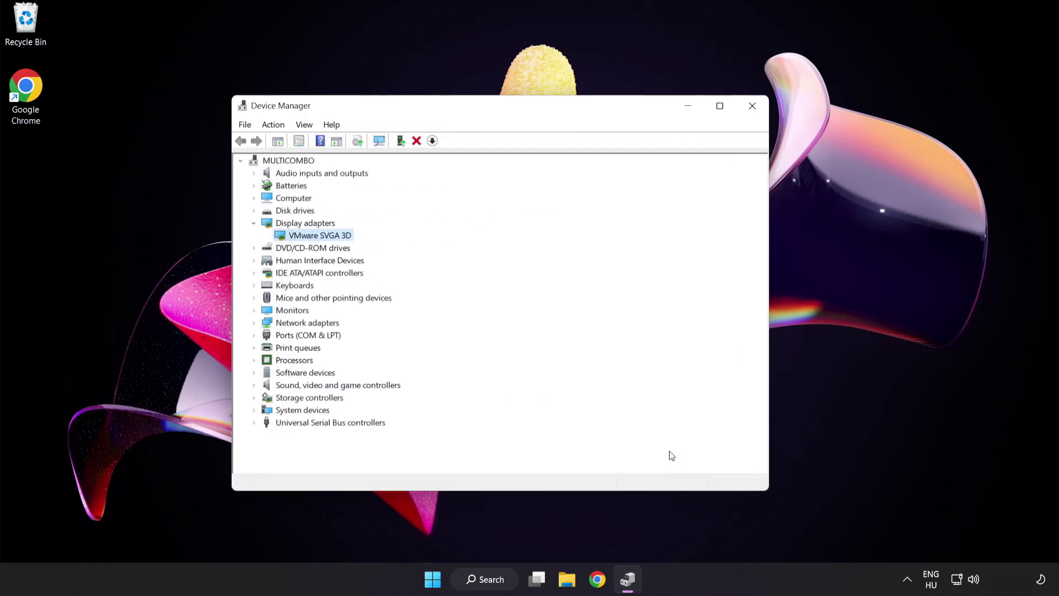
Step: Close Device Manager and search Windows for 'update'
left_click(752, 107)
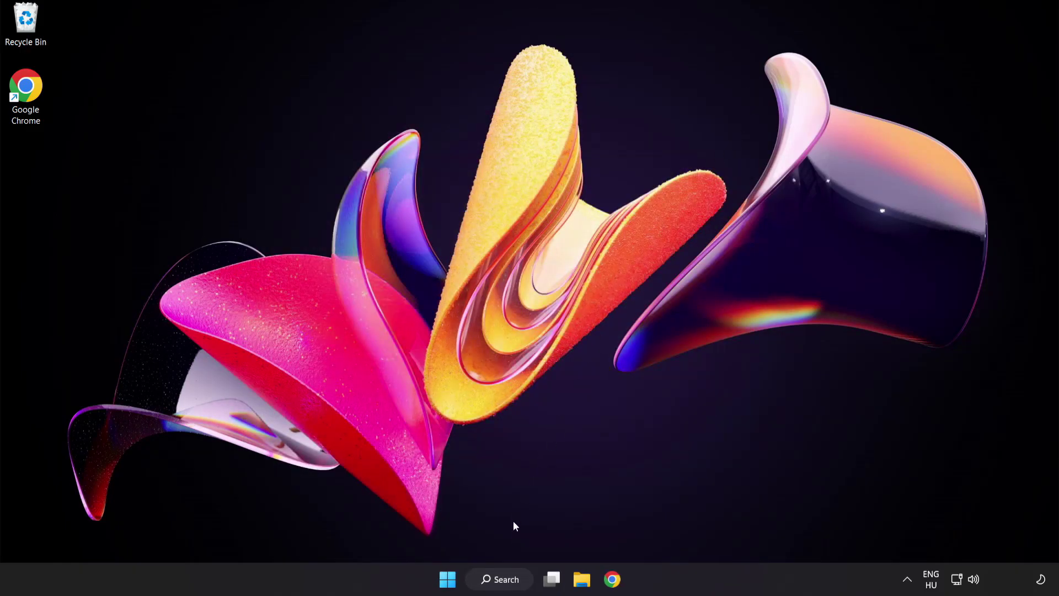
left_click(507, 582)
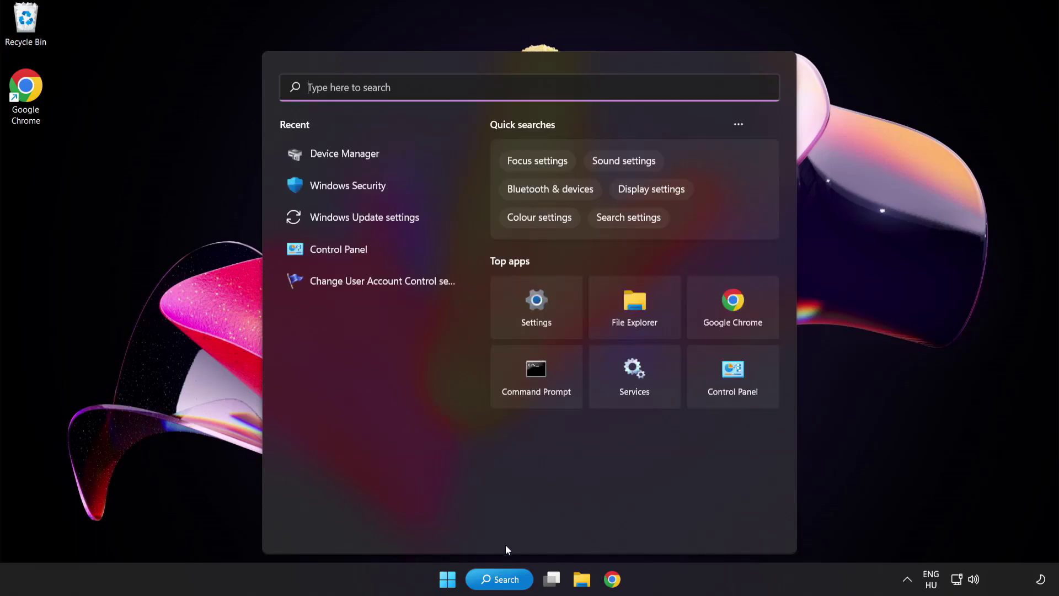
type("update")
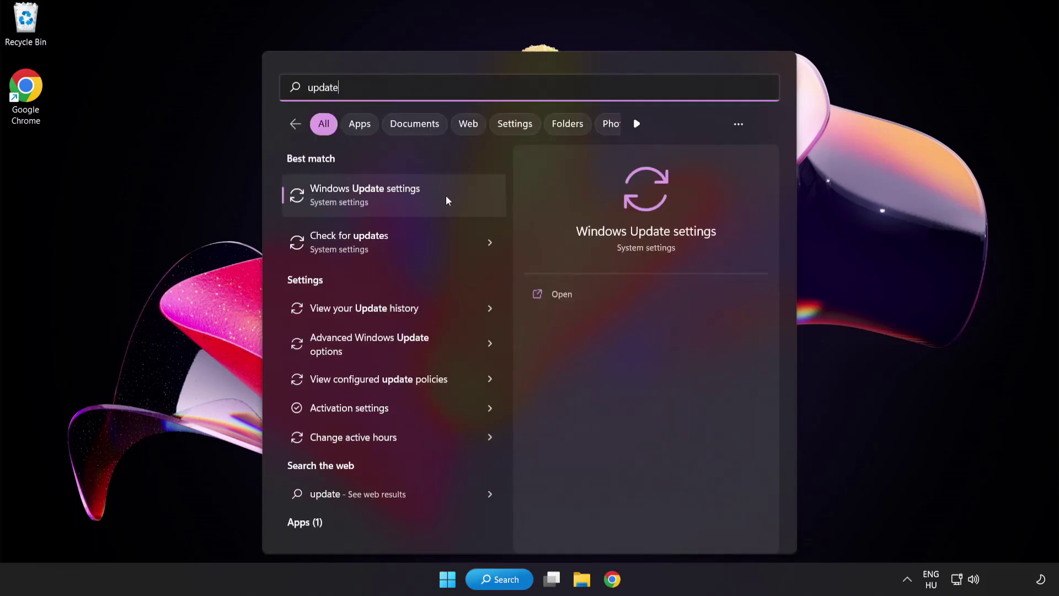
Step: Run a Windows Update check, which reports up to date, then close Settings
left_click(405, 203)
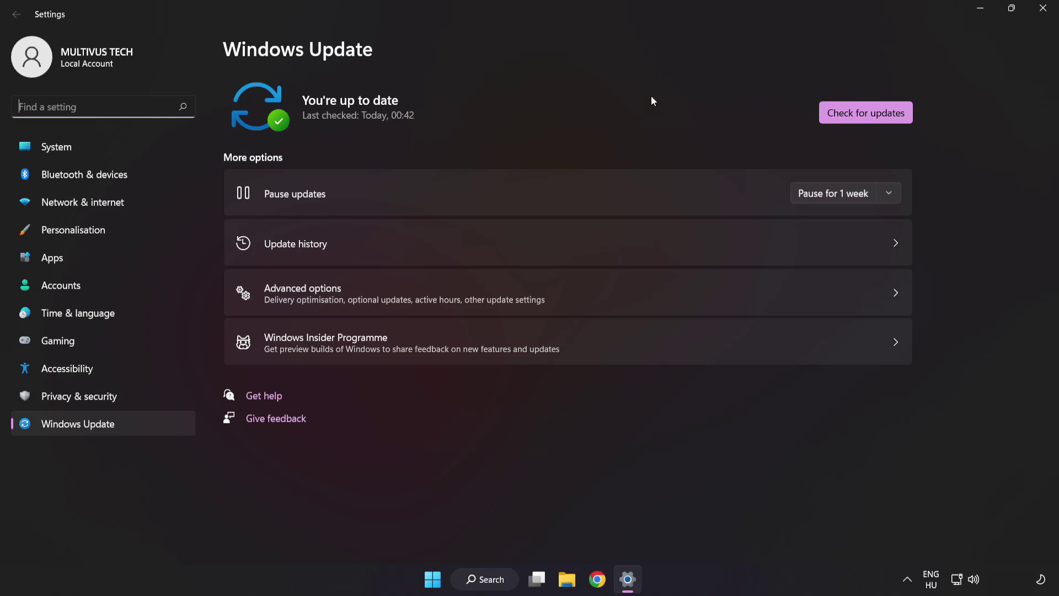
left_click(863, 118)
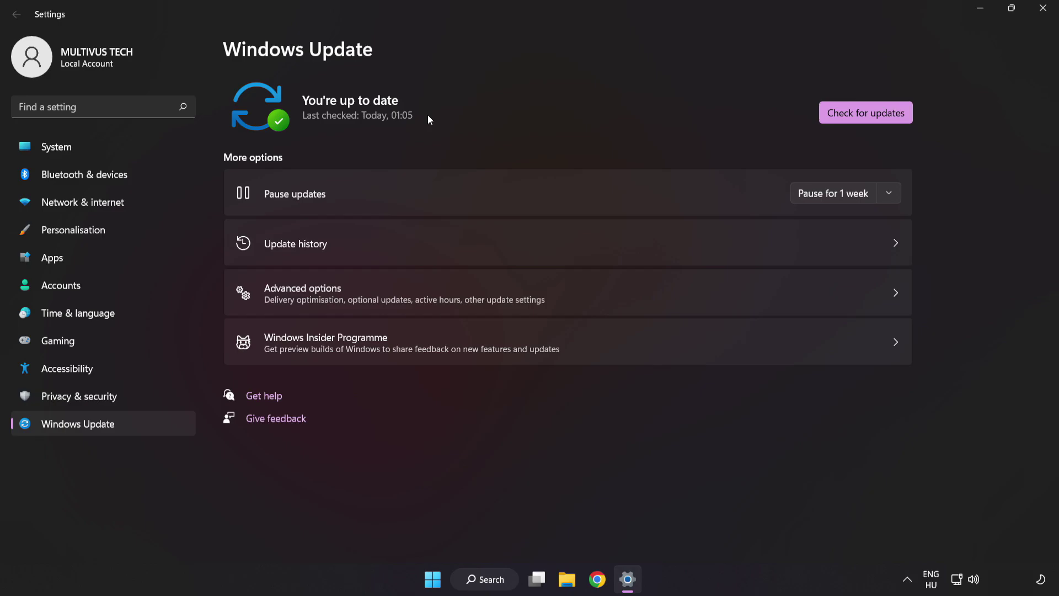
left_click(1041, 12)
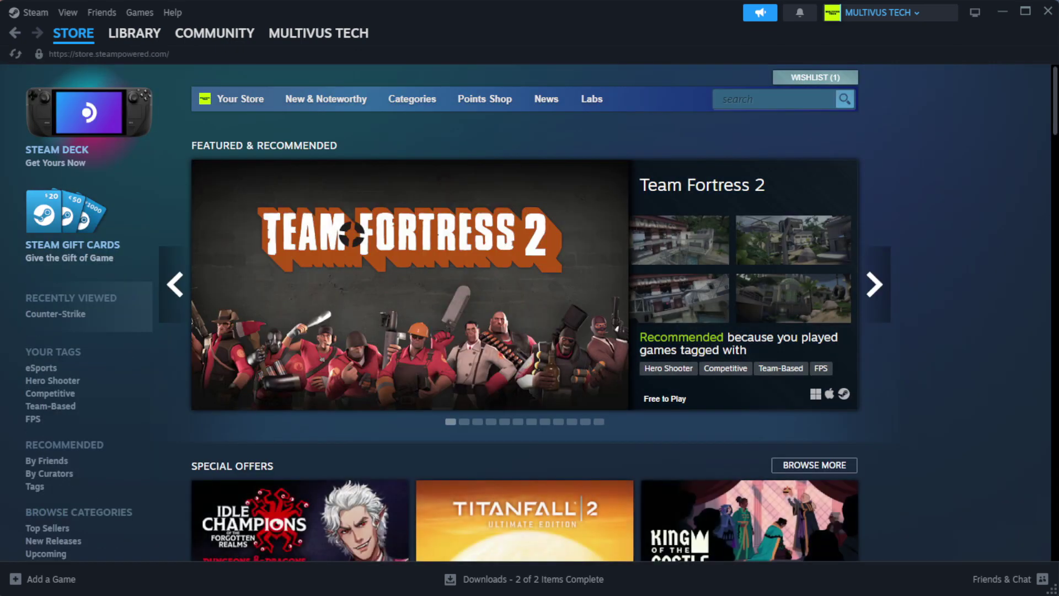
Step: Go to Steam's Library home and bring up the menu for YOUR NOT WORKING GAME
mouse_move(136, 40)
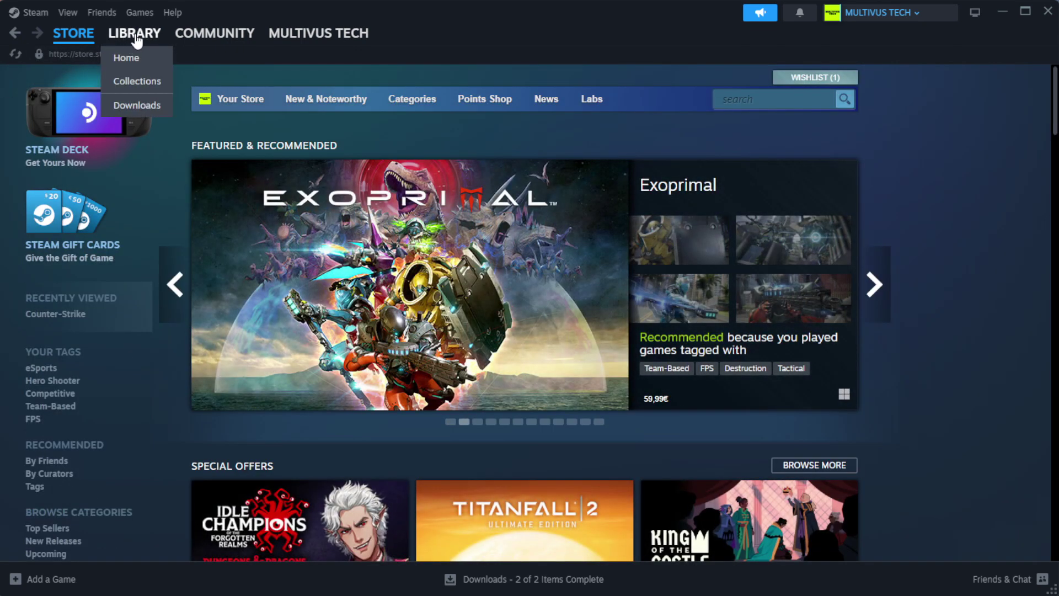
left_click(154, 61)
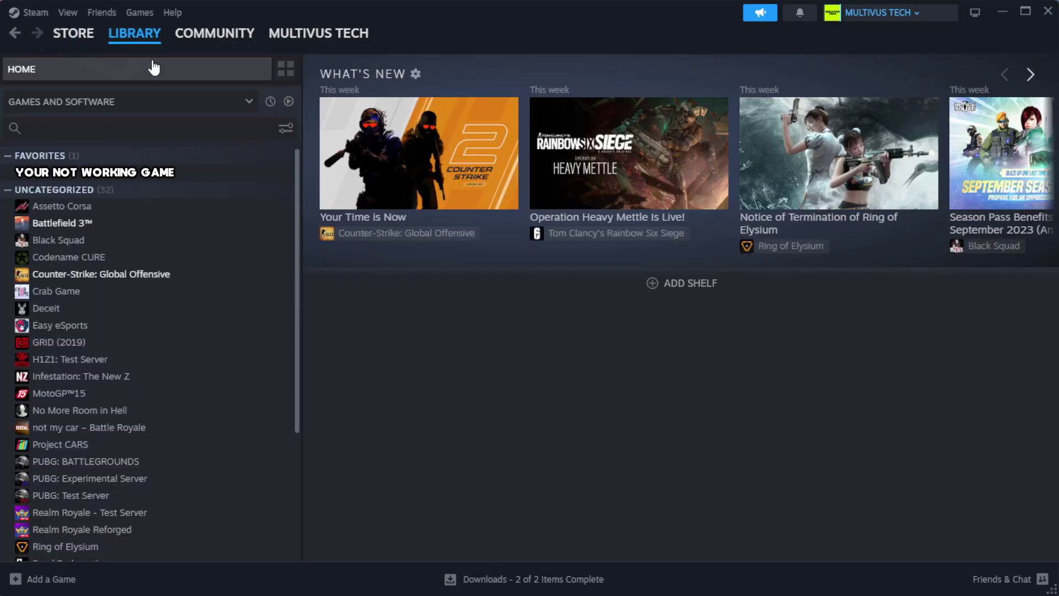
right_click(263, 181)
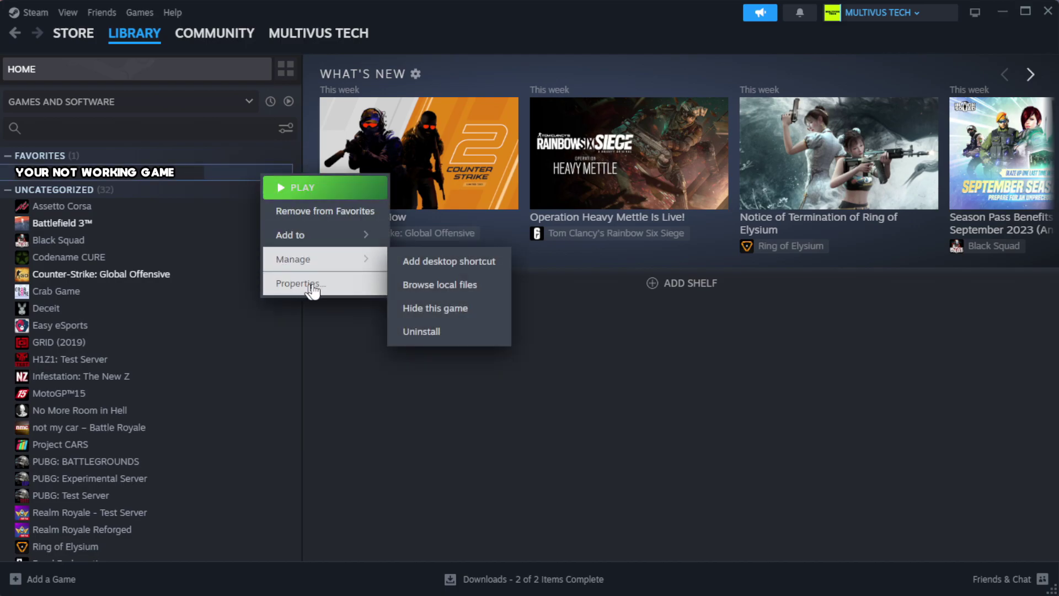
Step: Verify YOUR NOT WORKING GAME's files from its Installed Files properties, validating all 1039 files
left_click(333, 290)
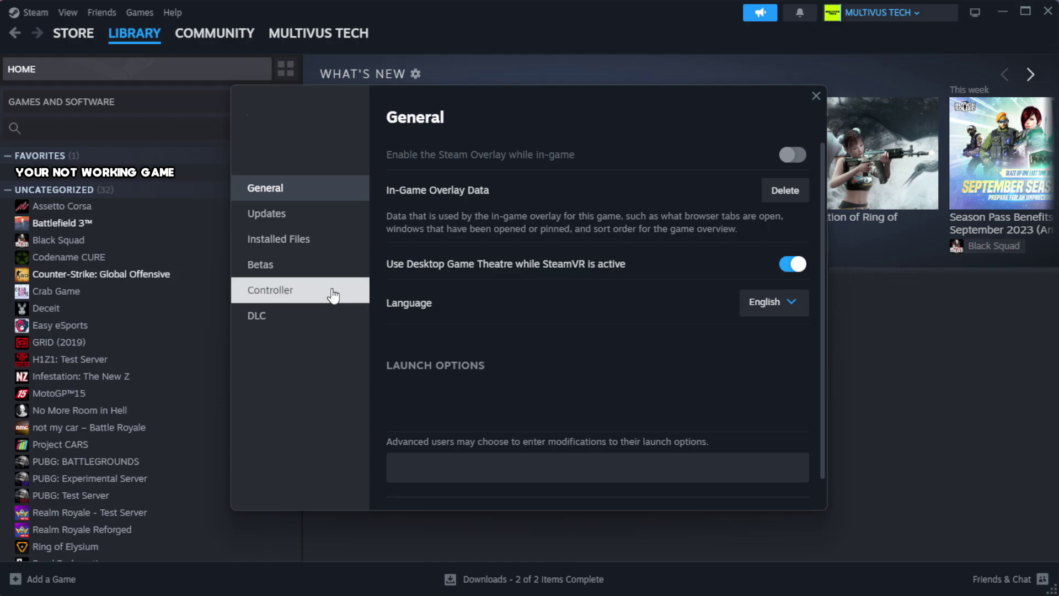
left_click(349, 252)
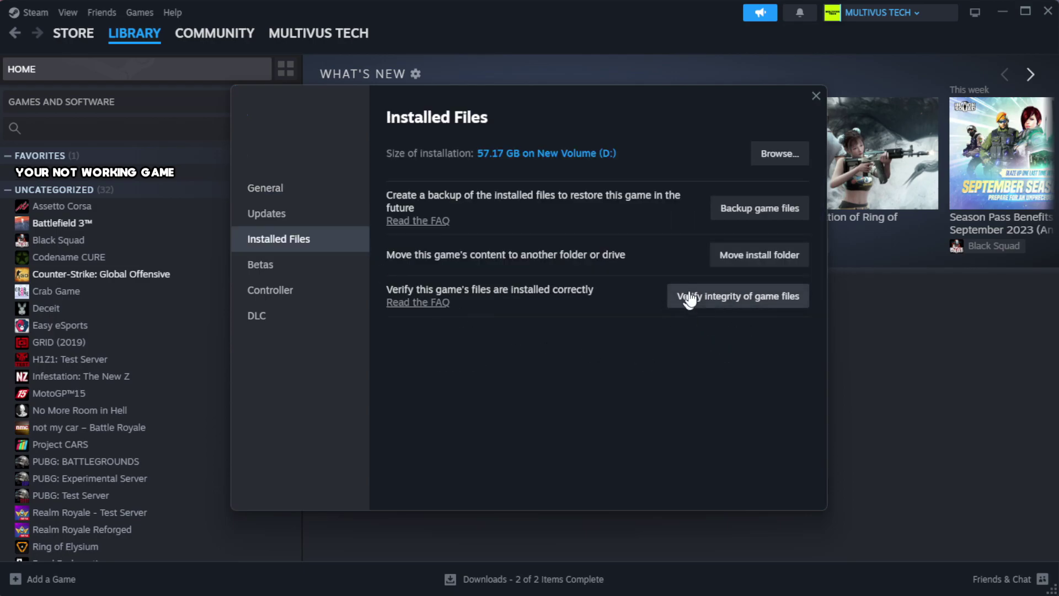
left_click(743, 301)
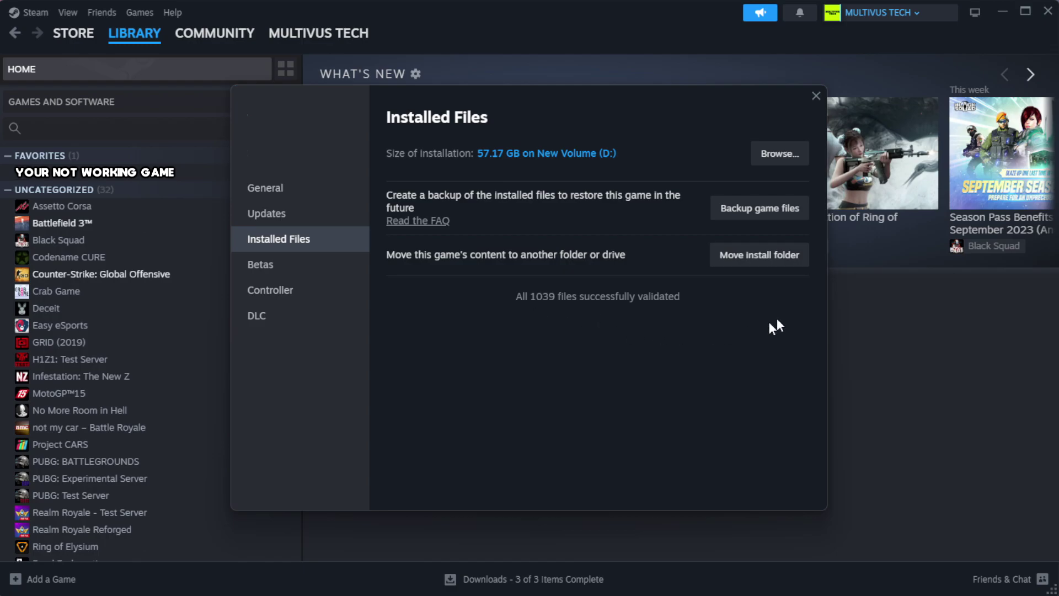
Step: Open the game's install folder and the Properties dialog of the YOUR NOT WORKING GAME shortcut
left_click(778, 157)
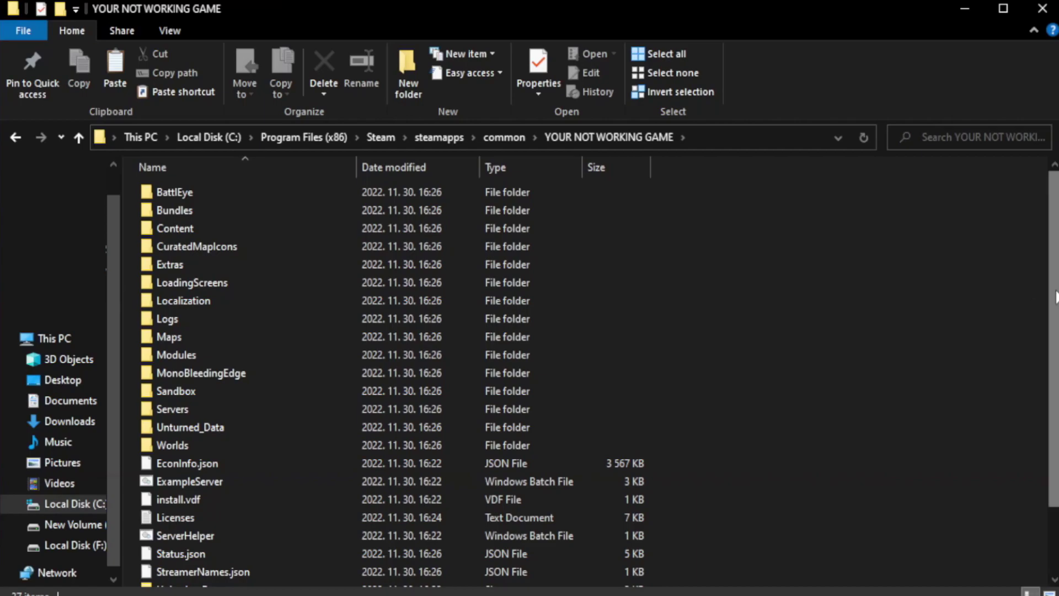
left_click_drag(1057, 331, 1057, 396)
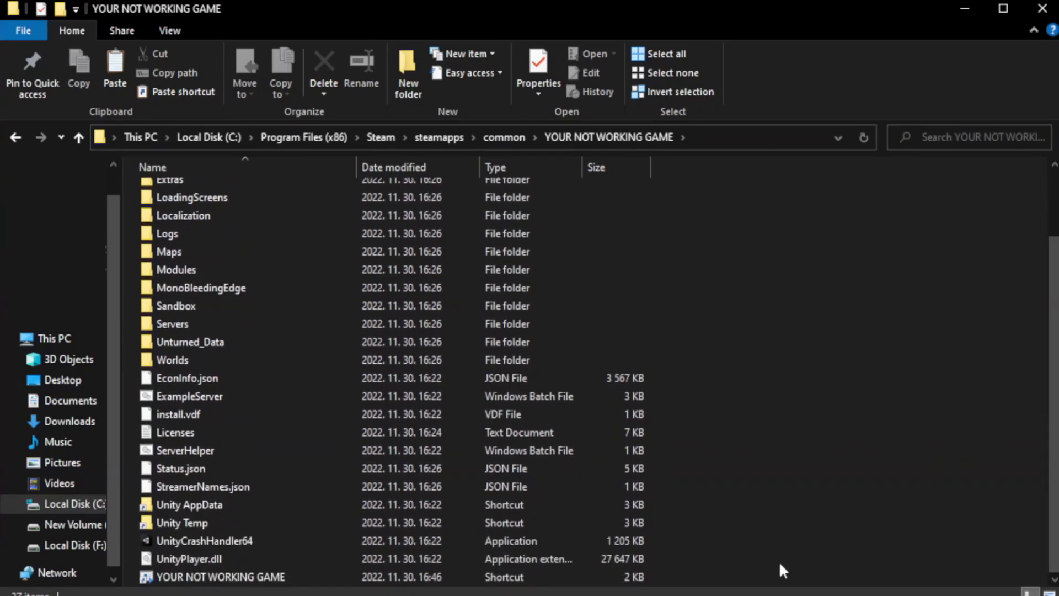
left_click(336, 576)
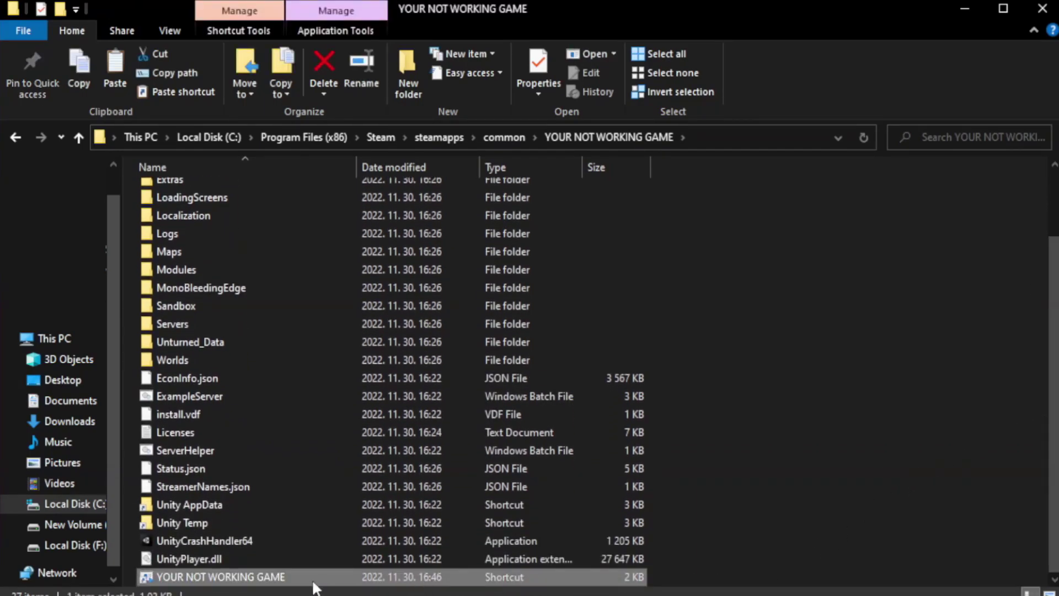
right_click(353, 576)
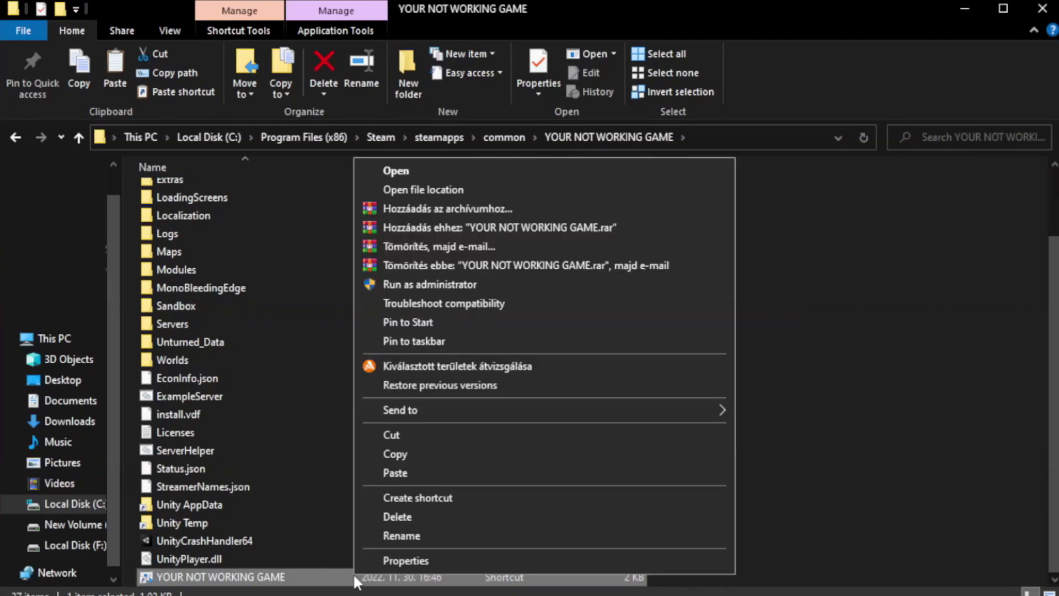
left_click(540, 561)
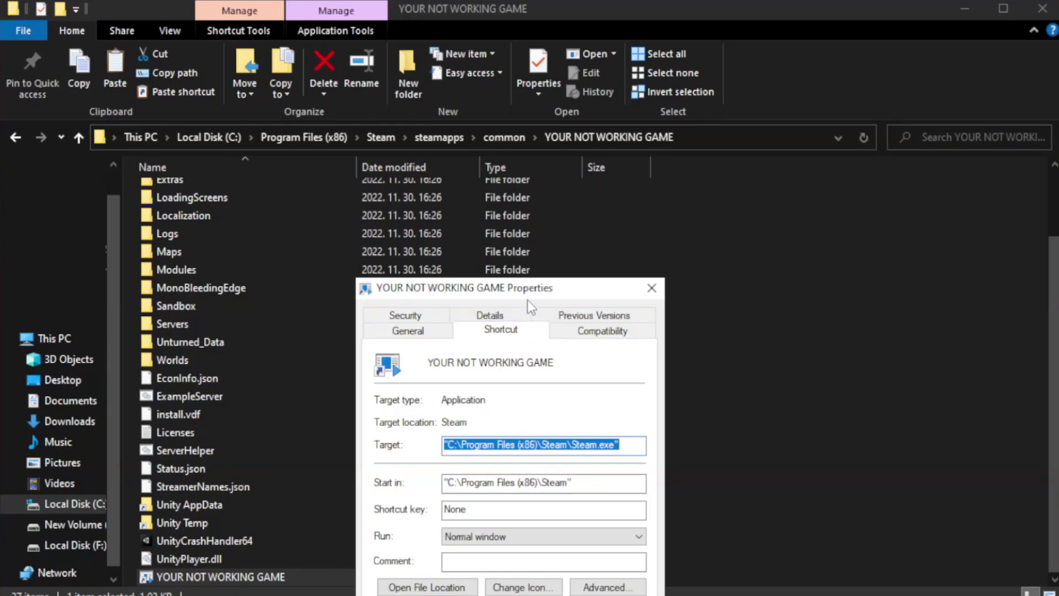
left_click_drag(527, 301, 532, 108)
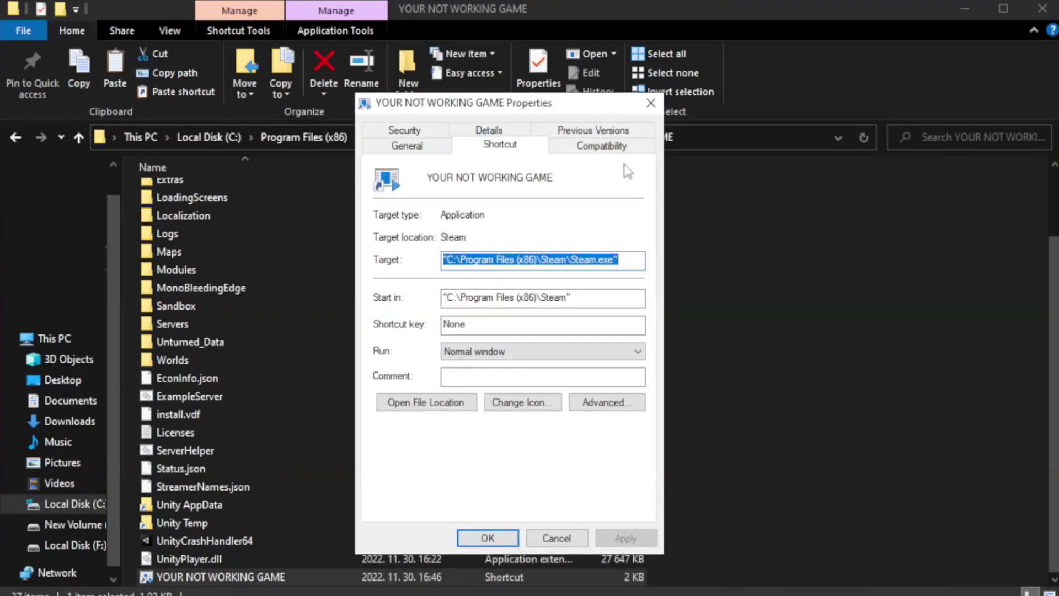
Step: Apply Windows 8 compatibility mode, run as administrator, and disabled fullscreen optimizations to the shortcut
left_click(596, 148)
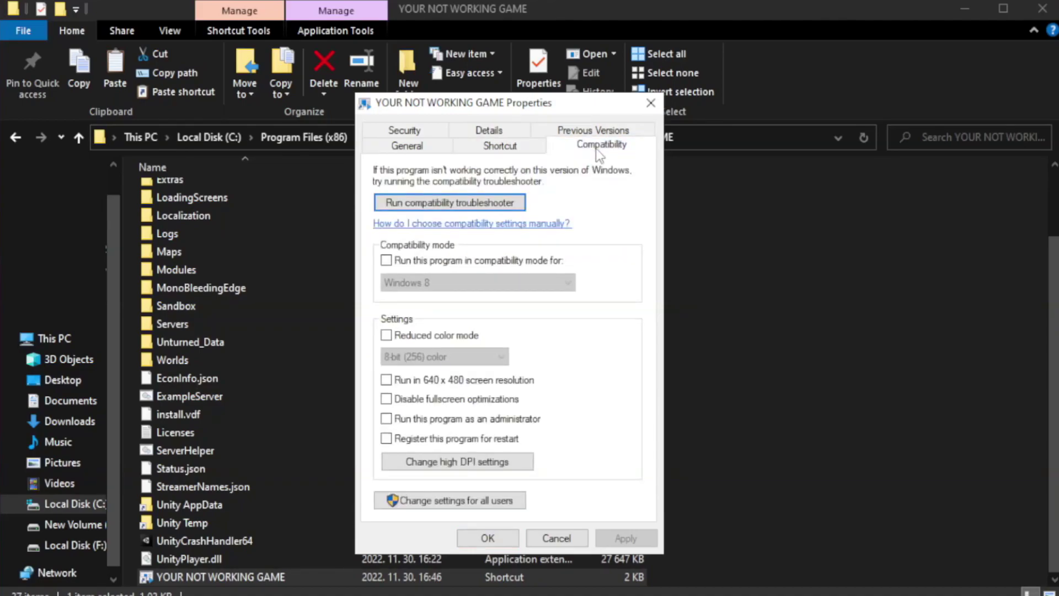
left_click(423, 265)
left_click(475, 283)
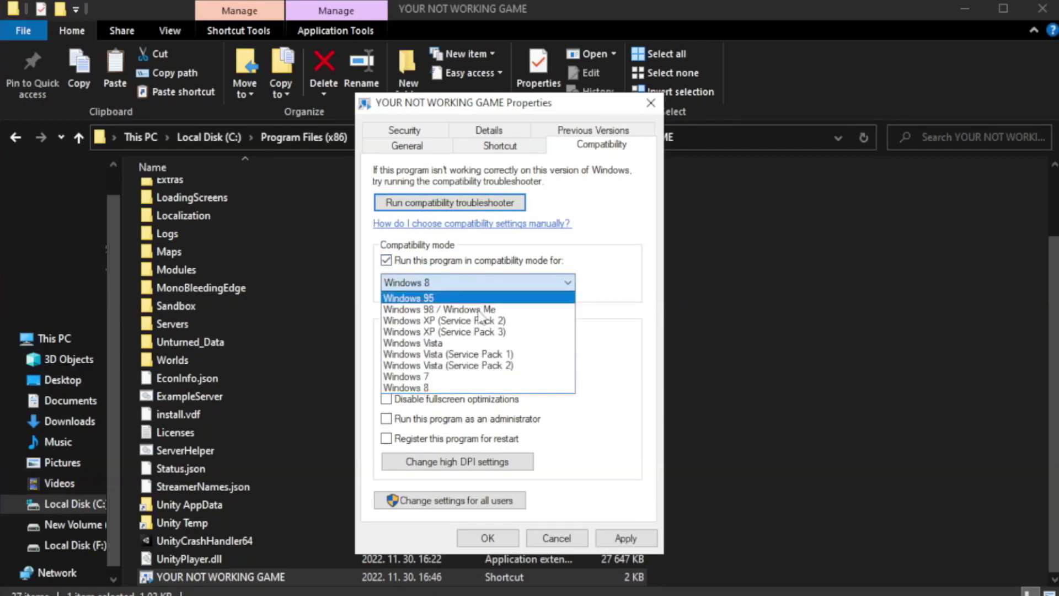
left_click(450, 389)
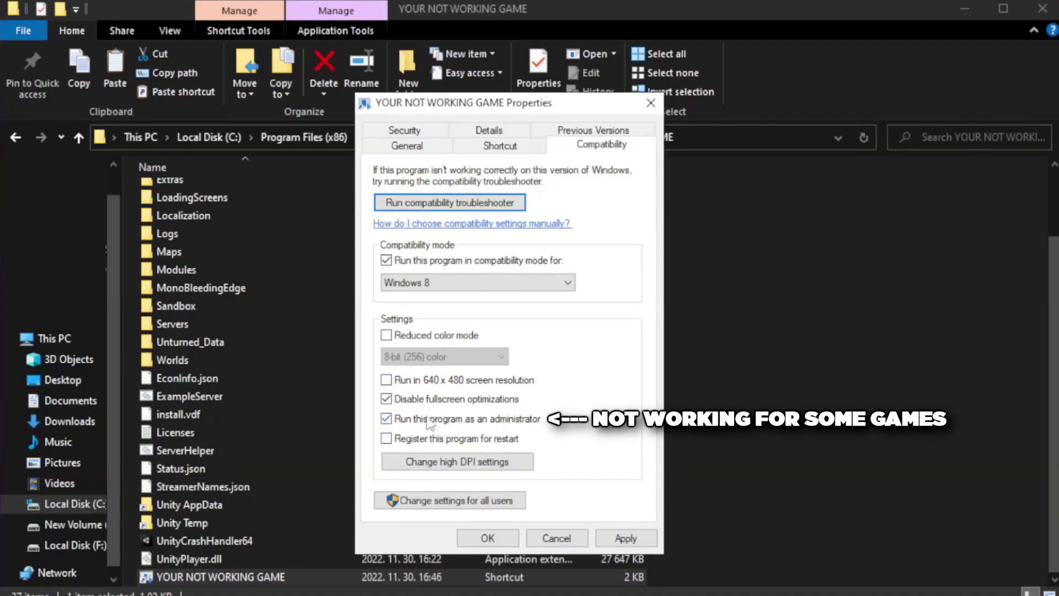
left_click(625, 538)
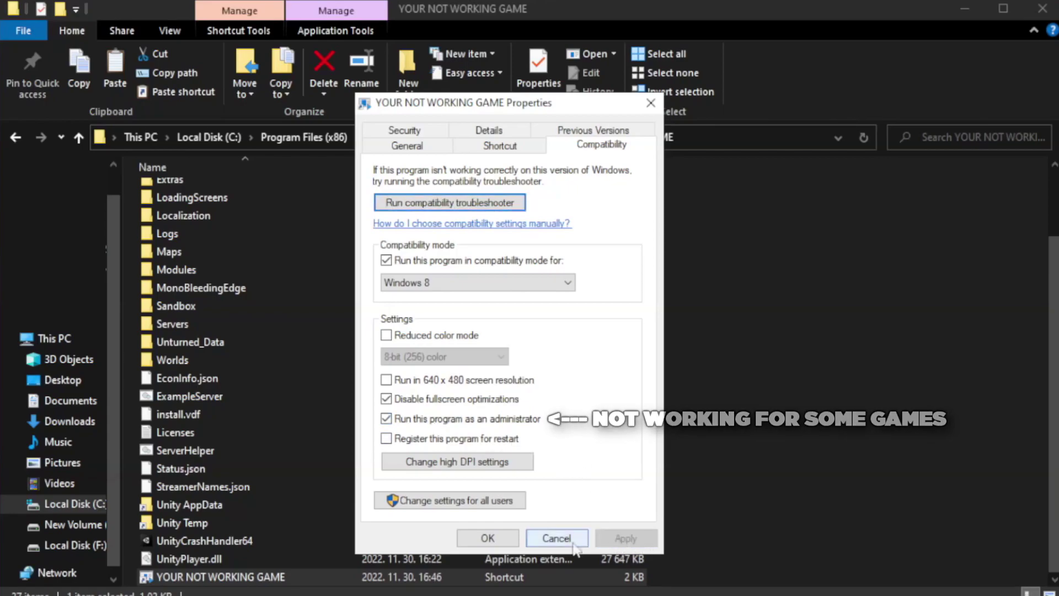
Step: Confirm the shortcut's Properties dialog with OK
left_click(485, 540)
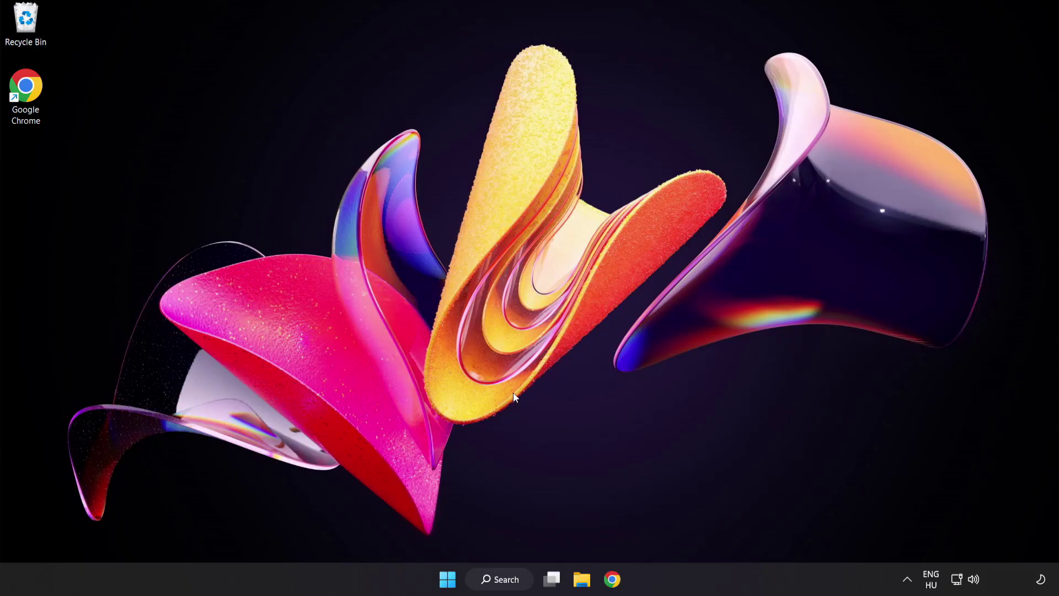
Step: Open Task Manager from the Start right-click menu and show the Startup apps list
right_click(450, 583)
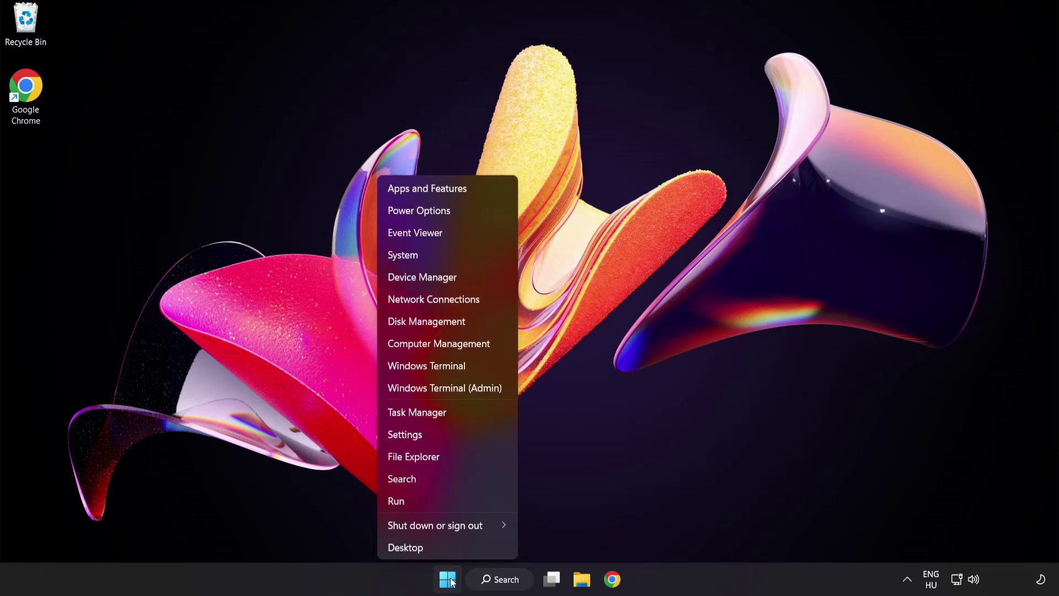
left_click(458, 413)
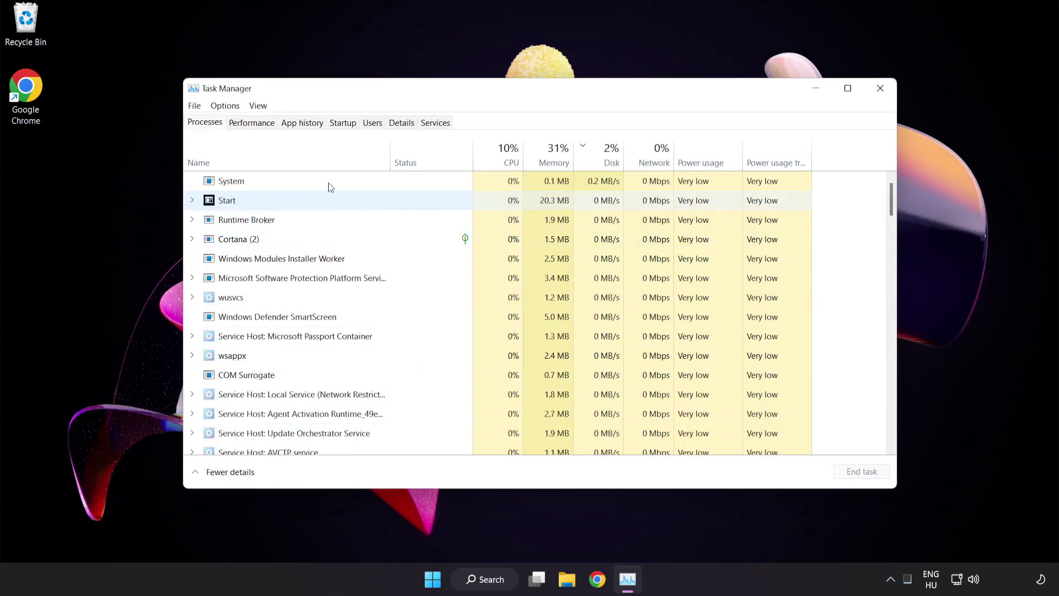
left_click(349, 124)
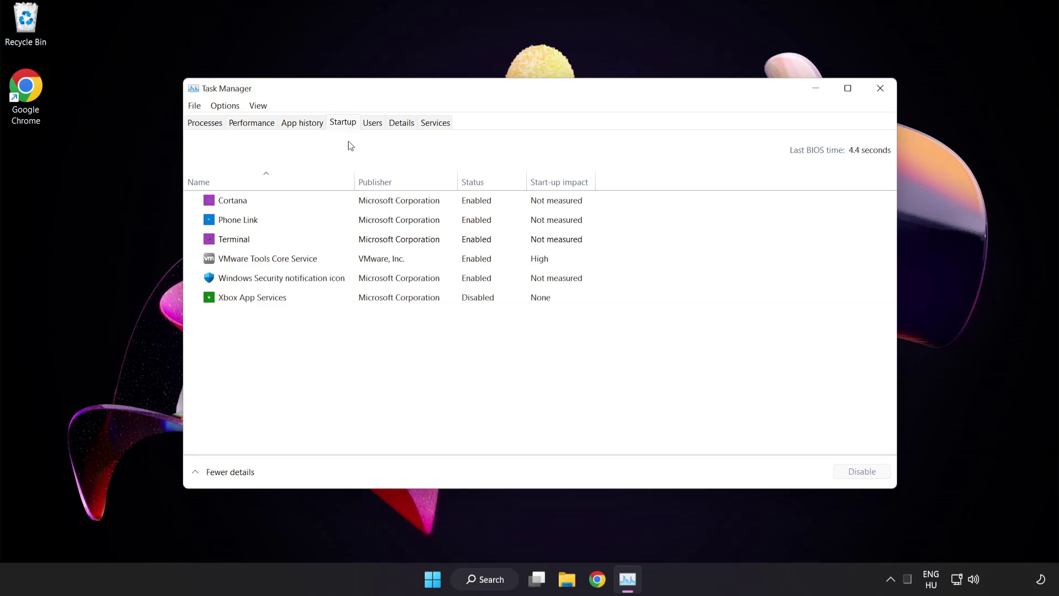
Step: Disable Cortana, Phone Link, Terminal and Windows Security notification icon at startup, then close Task Manager
left_click(351, 205)
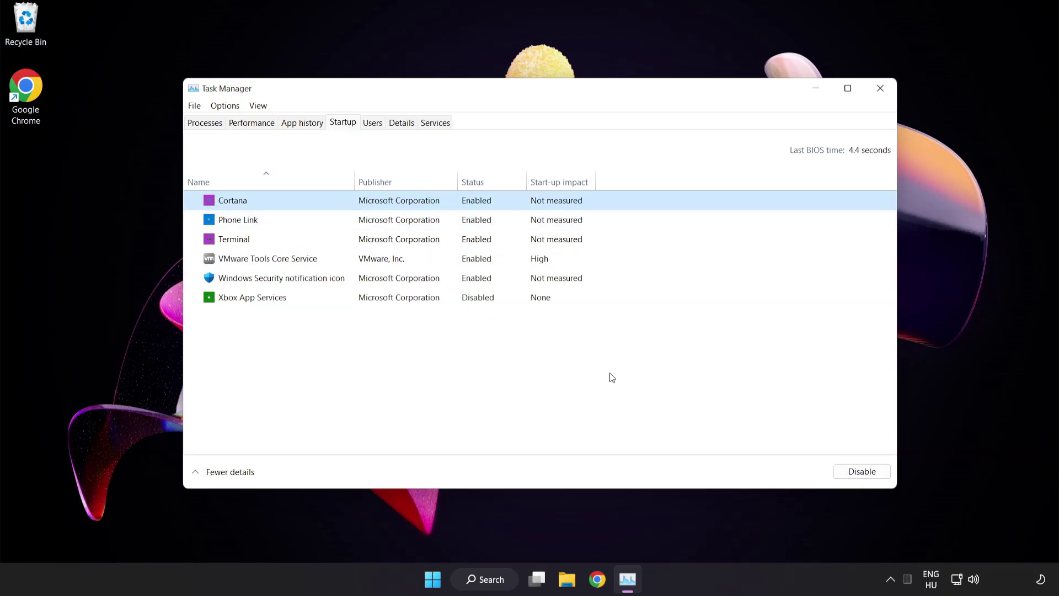
left_click(862, 475)
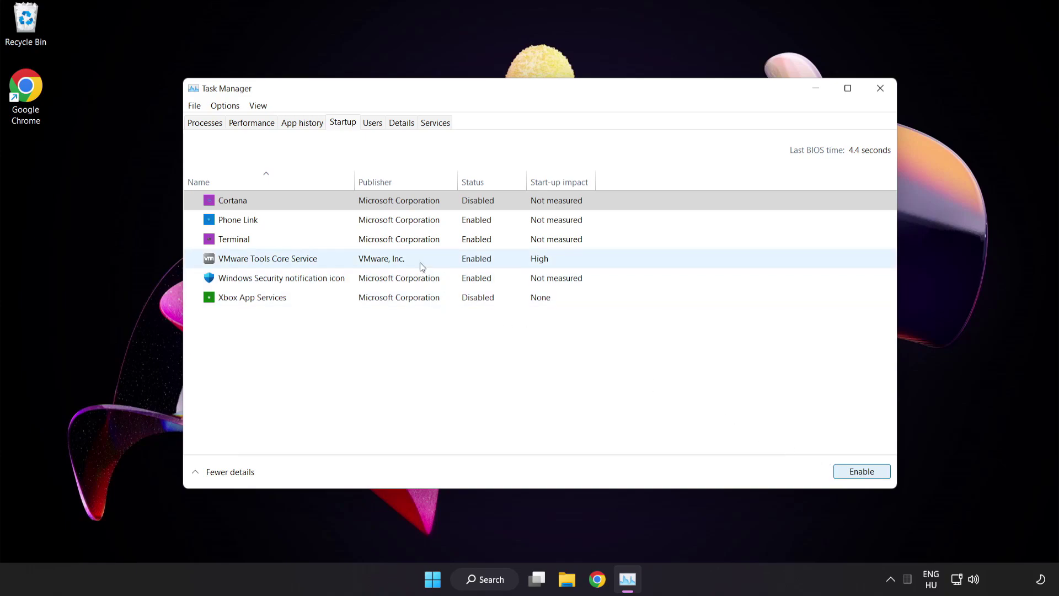
left_click(327, 218)
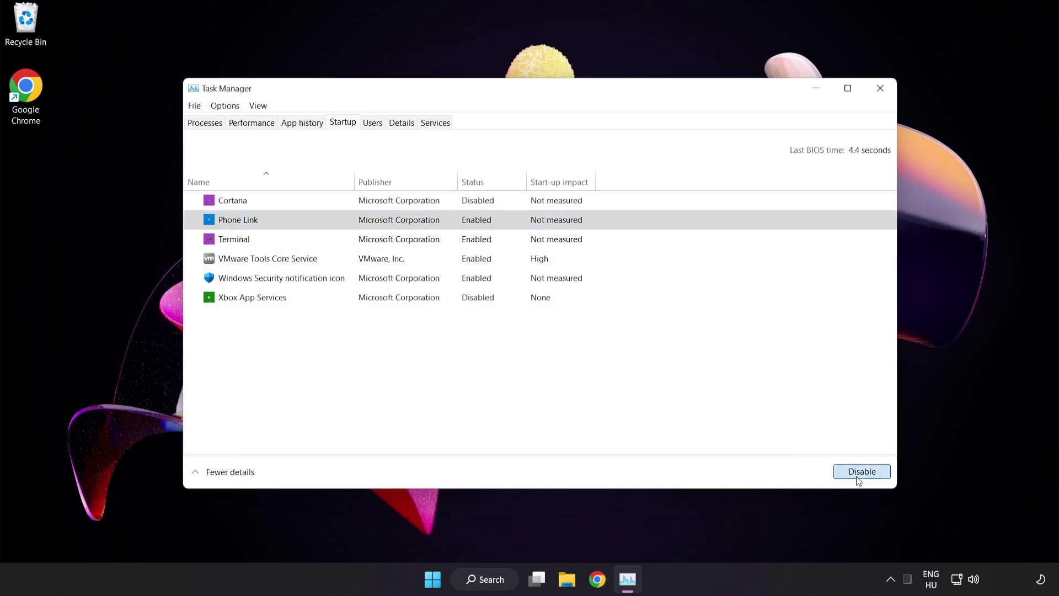
left_click(858, 477)
left_click(335, 240)
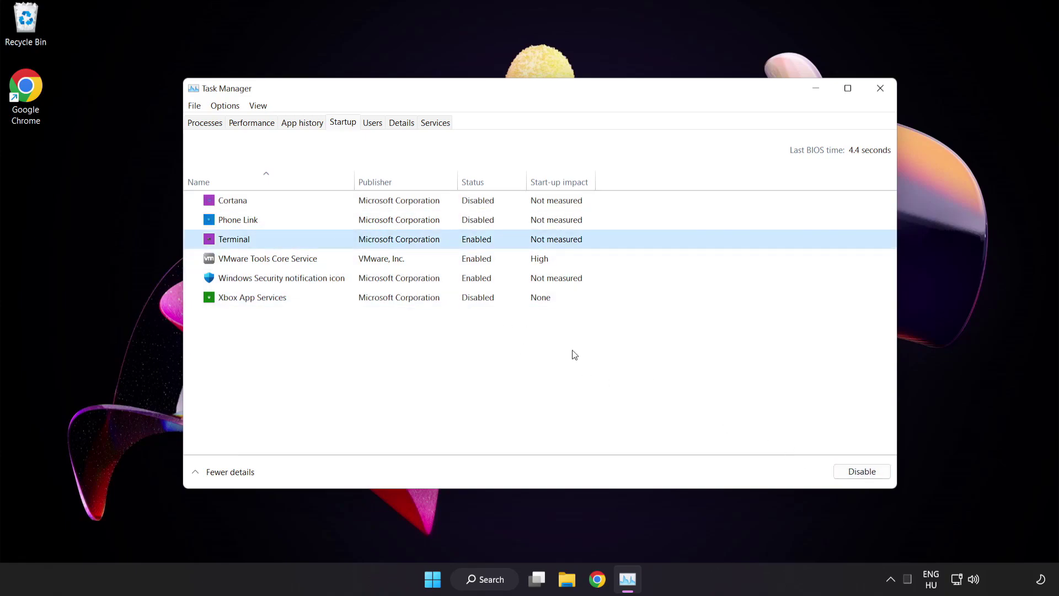
left_click(848, 472)
left_click(357, 278)
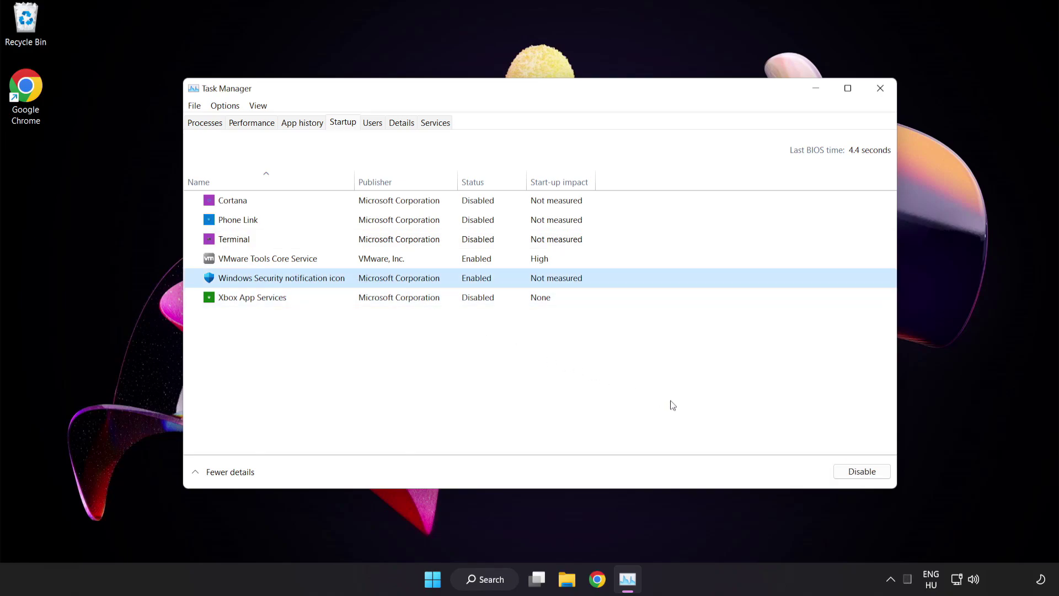
left_click(854, 473)
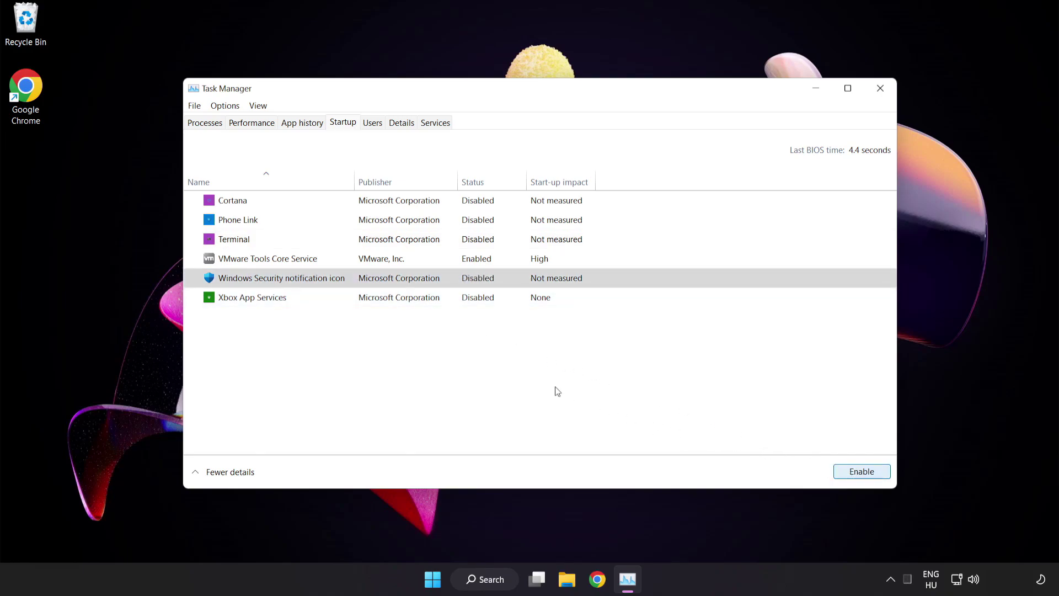
left_click(880, 90)
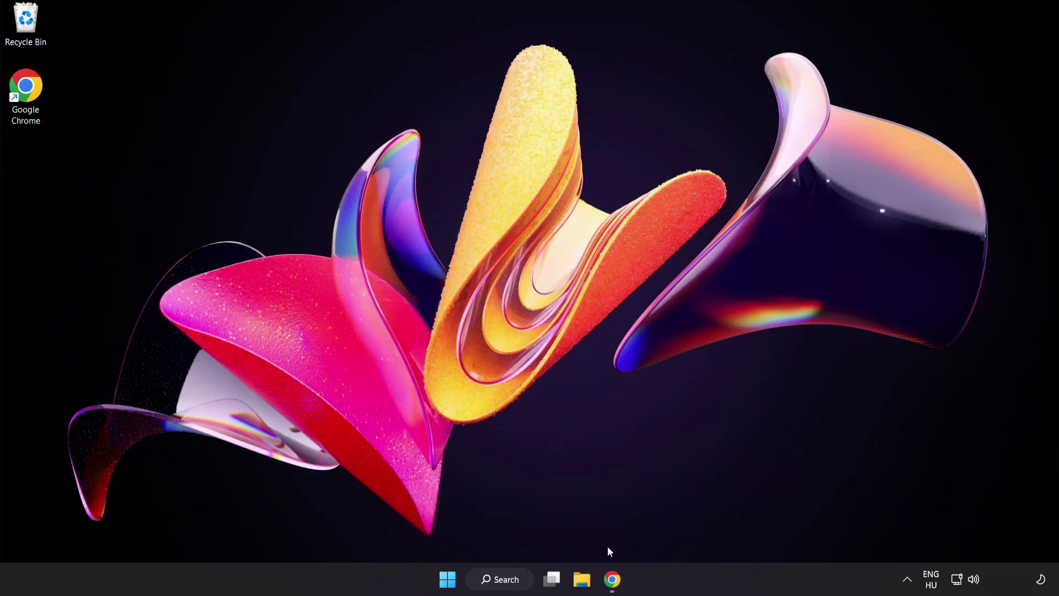
Step: Download dxwebsetup (1).exe from the DirectX End-User Runtime page in Chrome
left_click(612, 580)
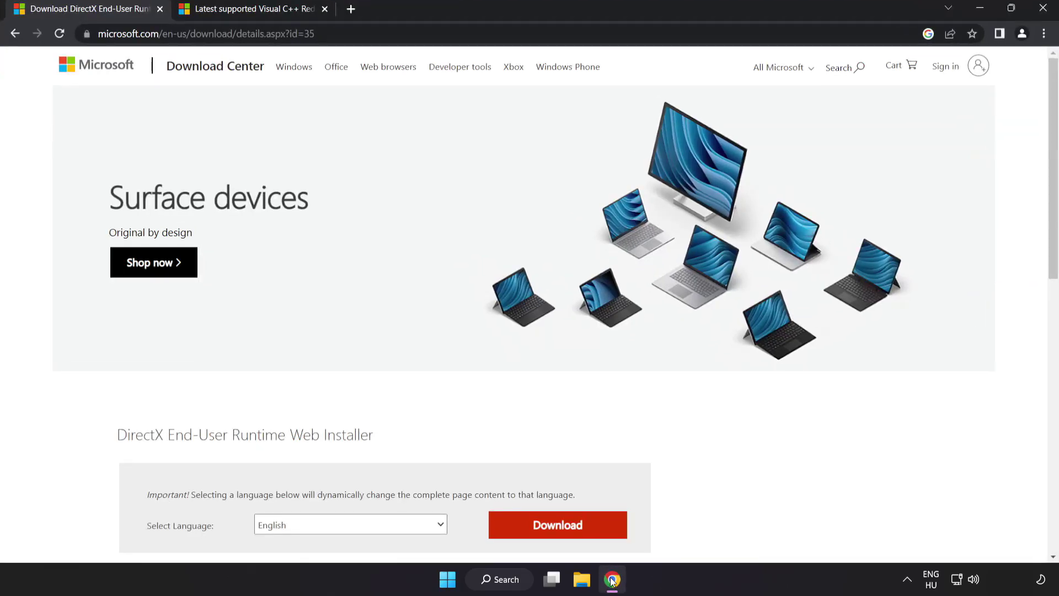
left_click(427, 30)
left_click(427, 29)
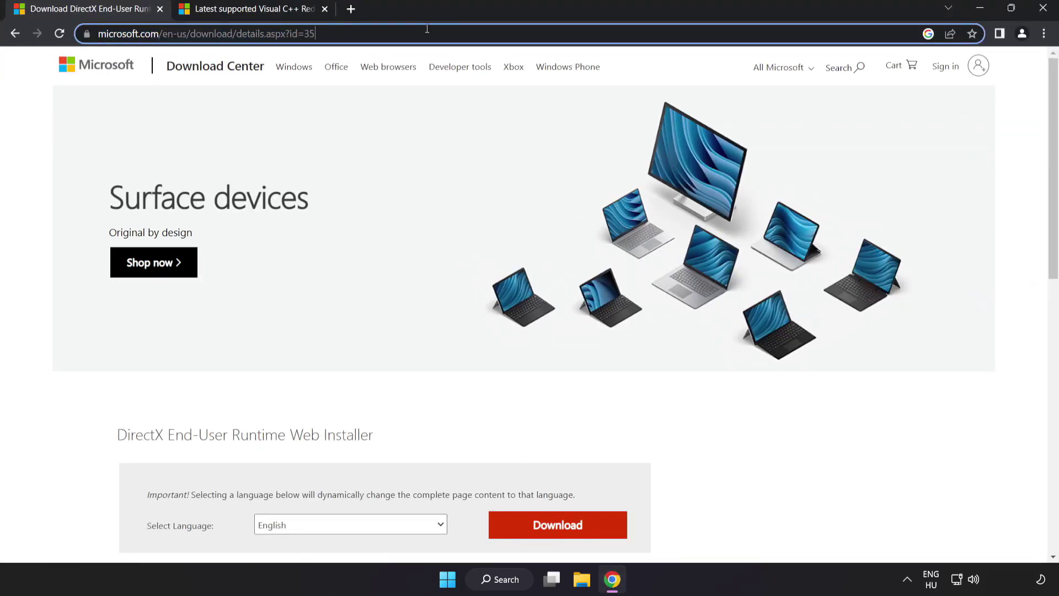
left_click(602, 355)
scroll(603, 355, "down", 2)
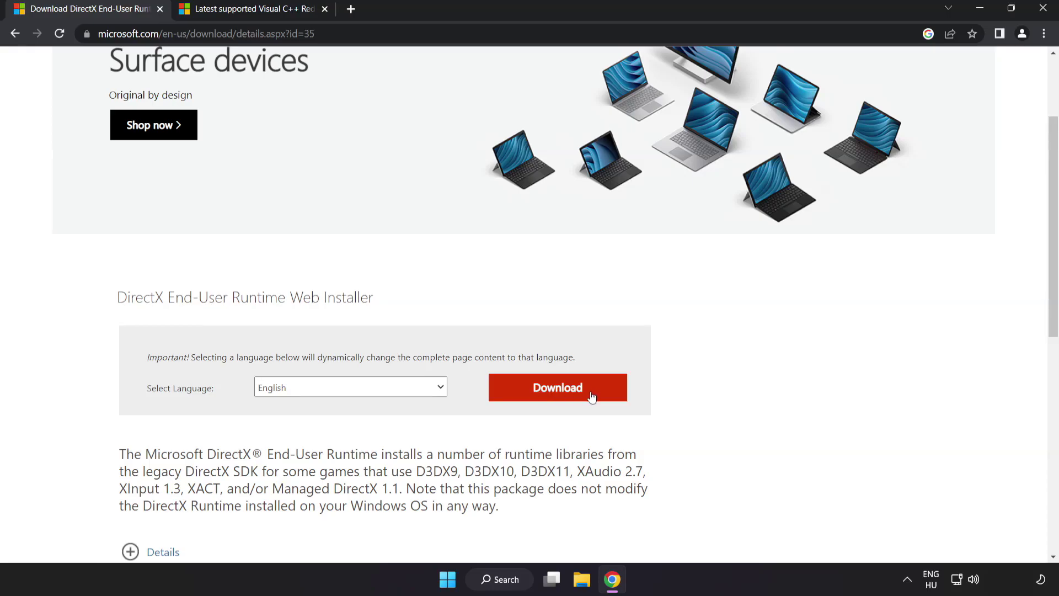
left_click(571, 398)
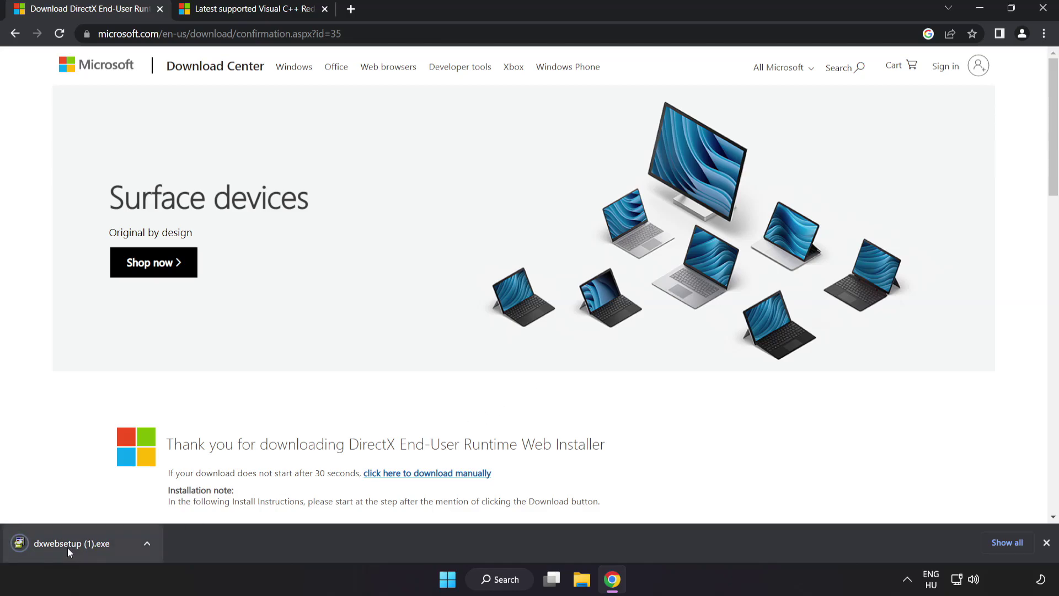
Step: Run the DirectX web installer and accept its license agreement
left_click(89, 544)
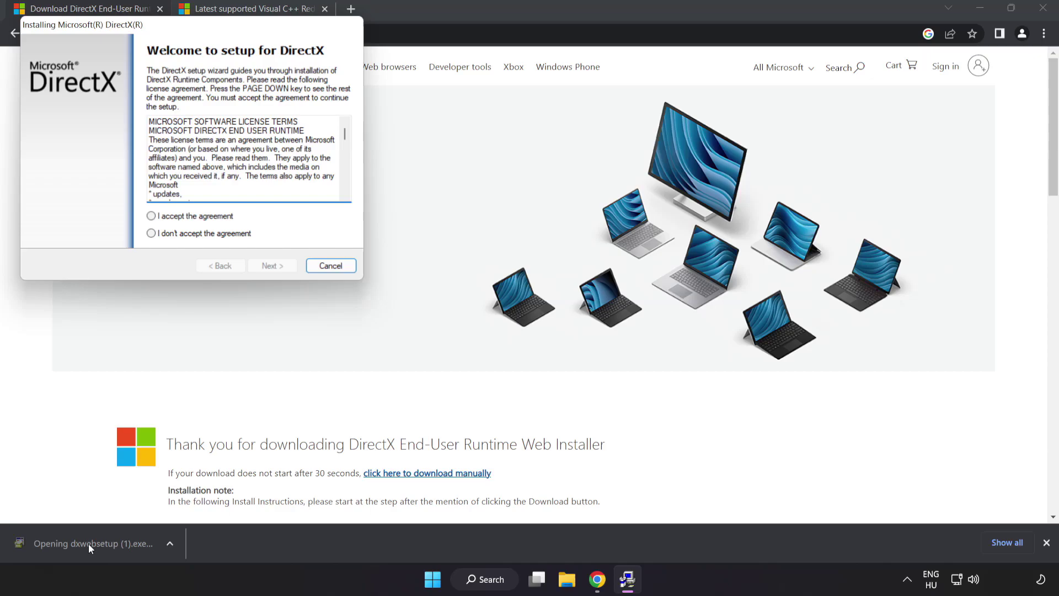
left_click_drag(159, 27, 485, 141)
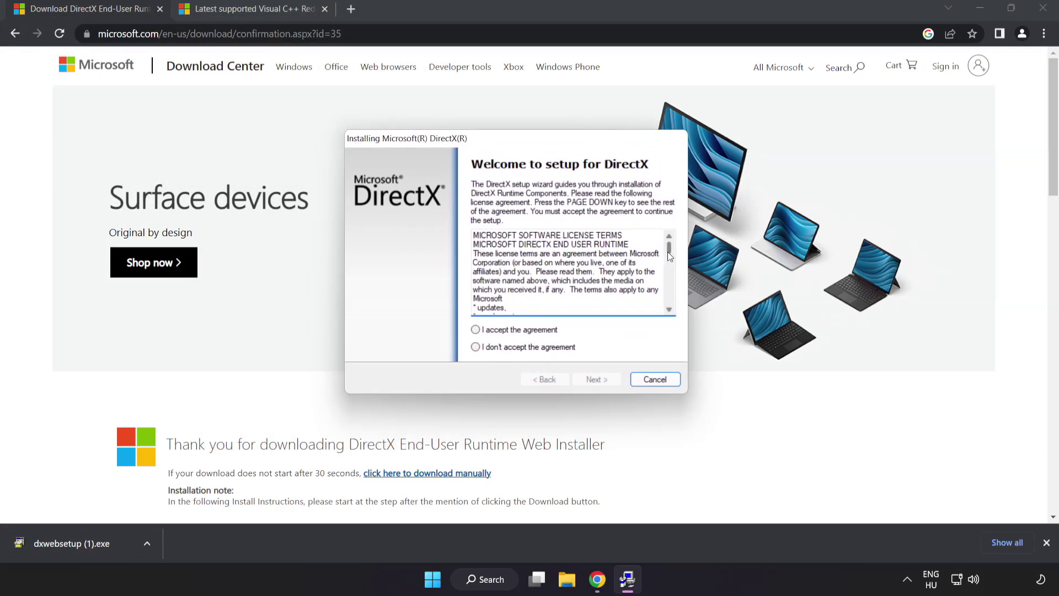
left_click_drag(669, 249, 677, 309)
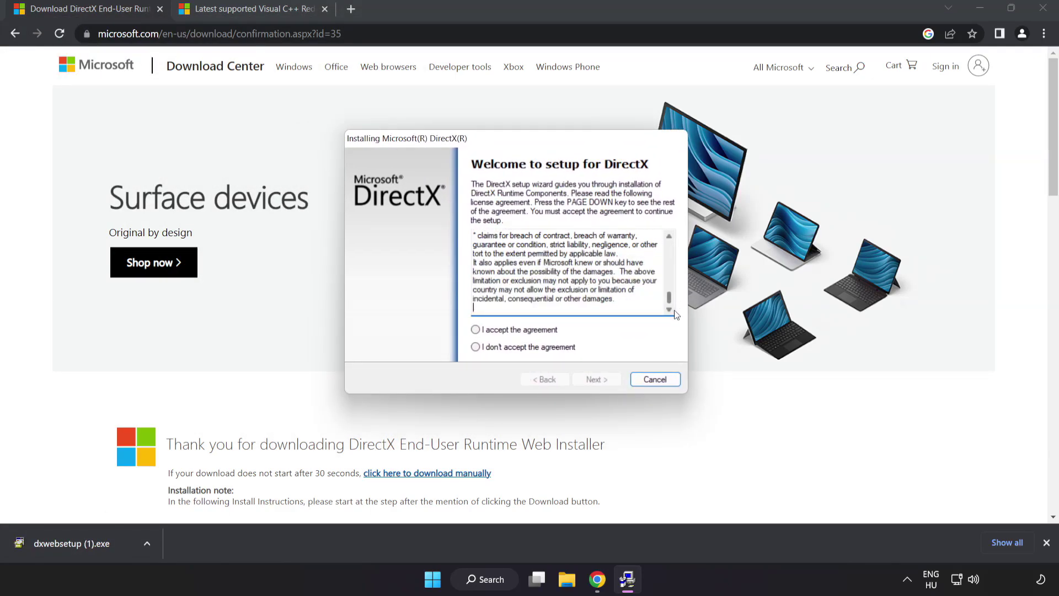
left_click(495, 334)
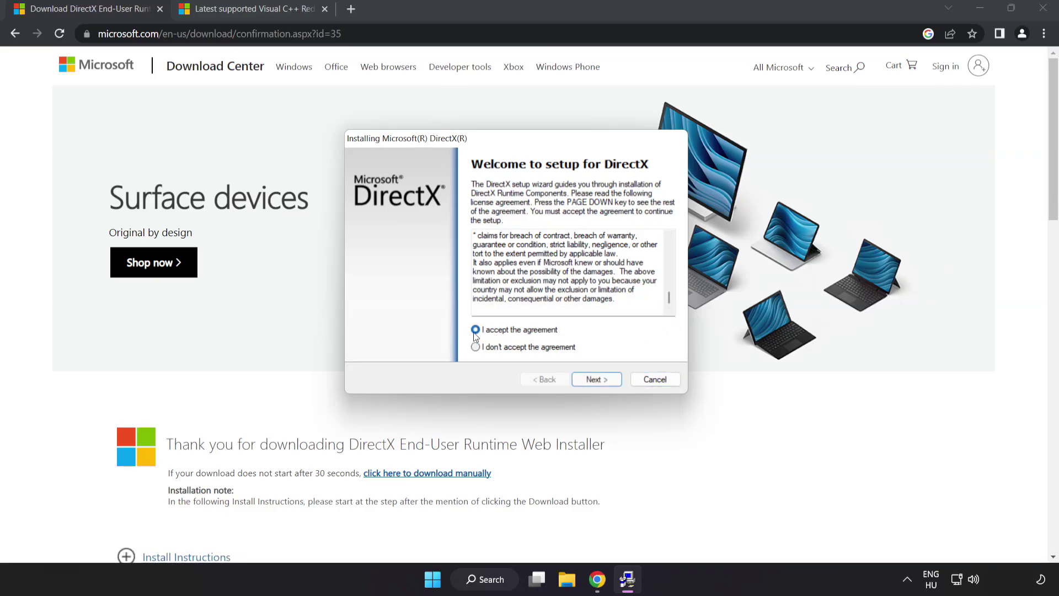
left_click(597, 382)
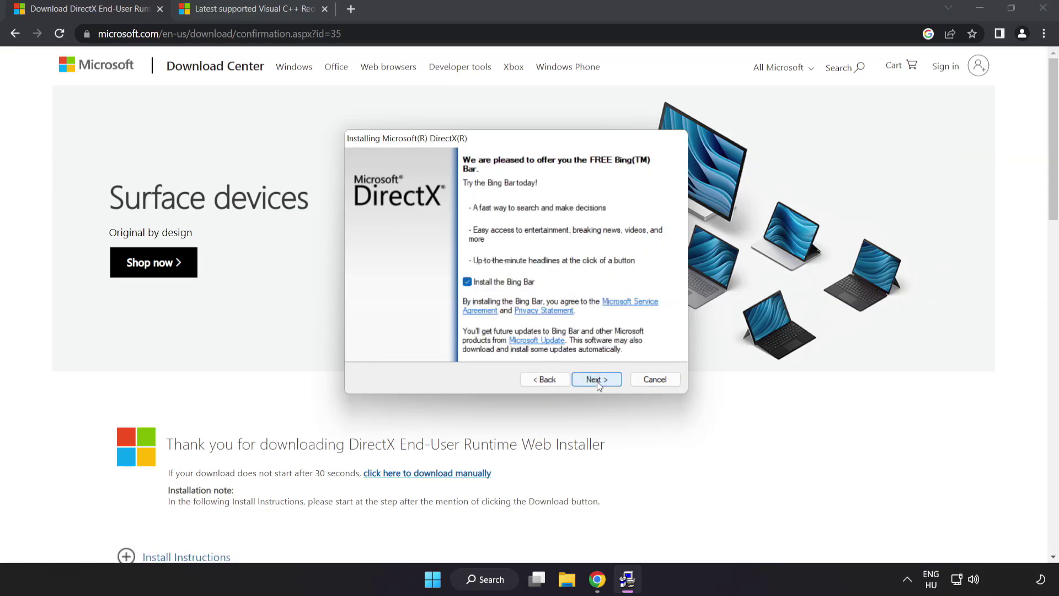
Step: Decline the Bing Bar, install the DirectX components and finish setup
left_click(468, 283)
left_click(600, 380)
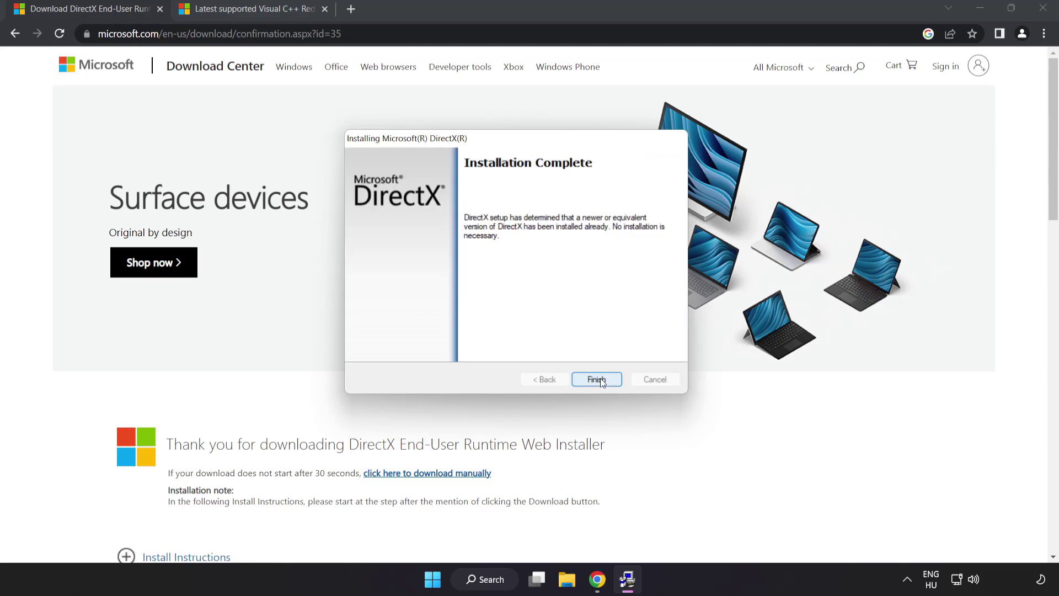
left_click(597, 380)
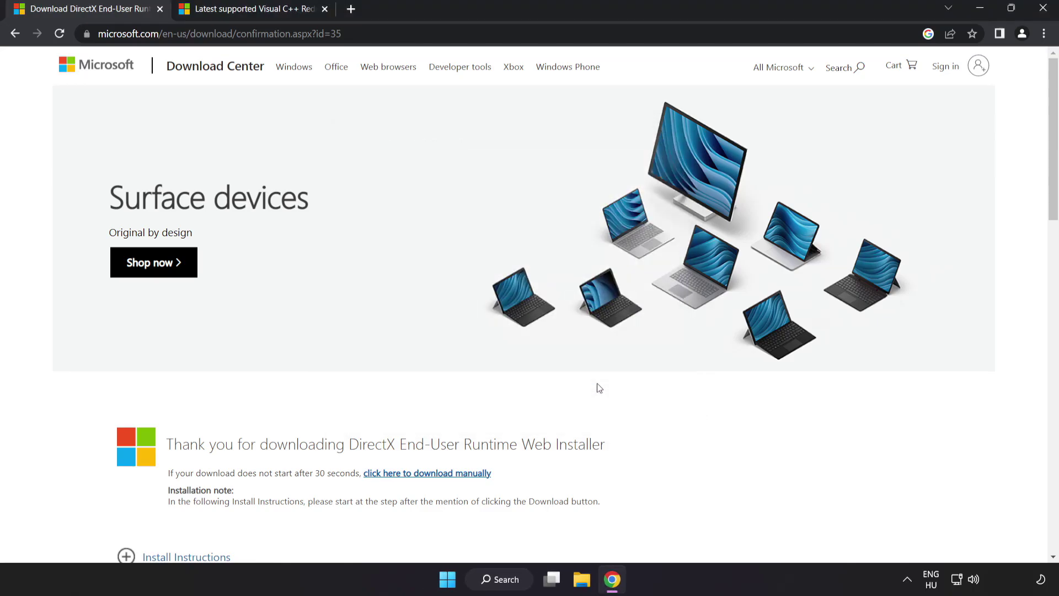
Step: Close the DirectX tab and download the VC_redist ARM64, x86 and x64 installers
left_click(160, 10)
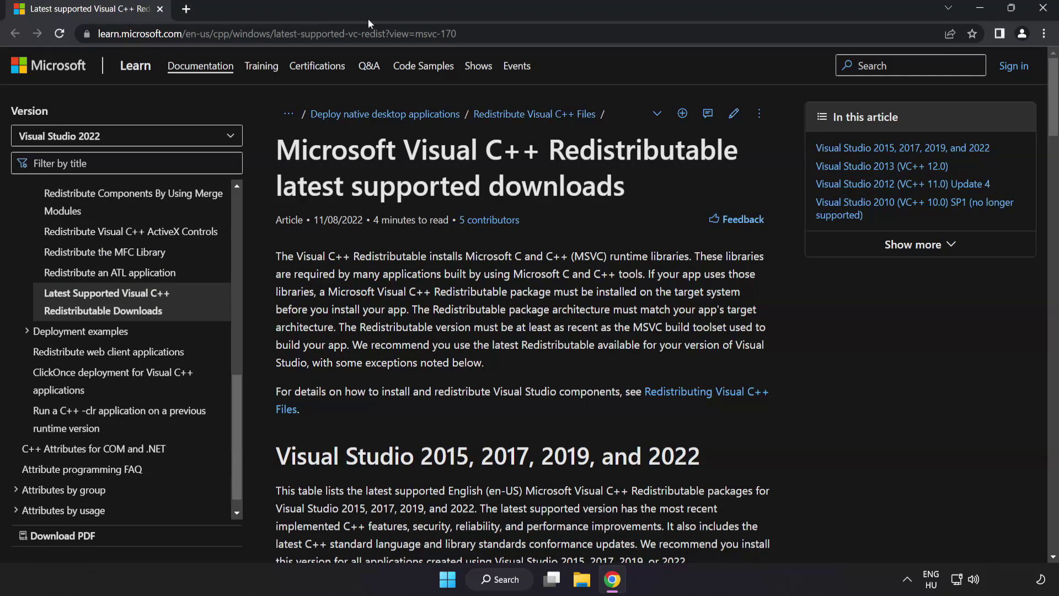
left_click(625, 36)
left_click(625, 39)
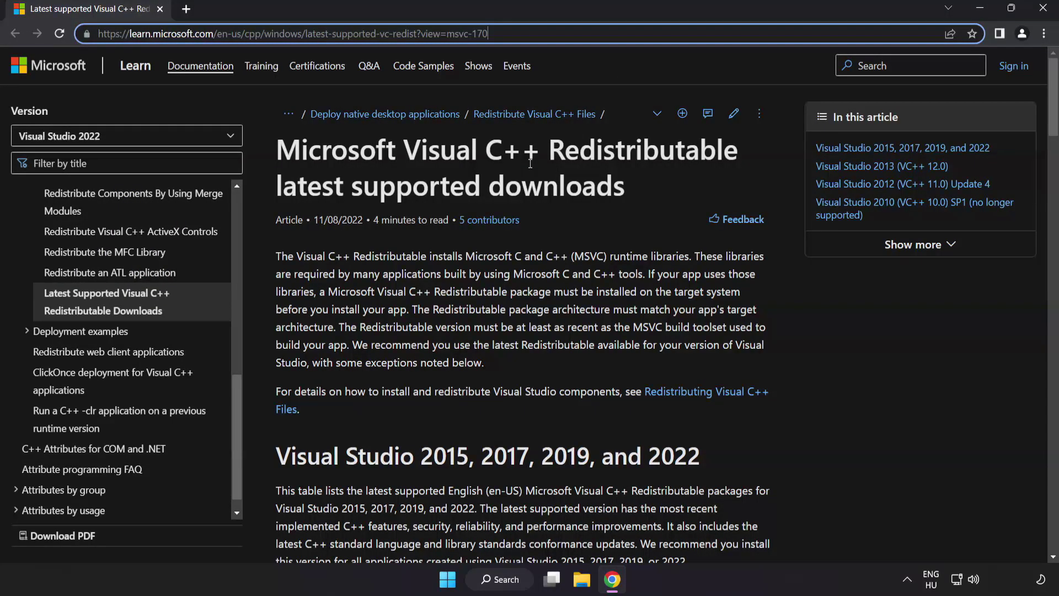
left_click_drag(1048, 116, 1049, 151)
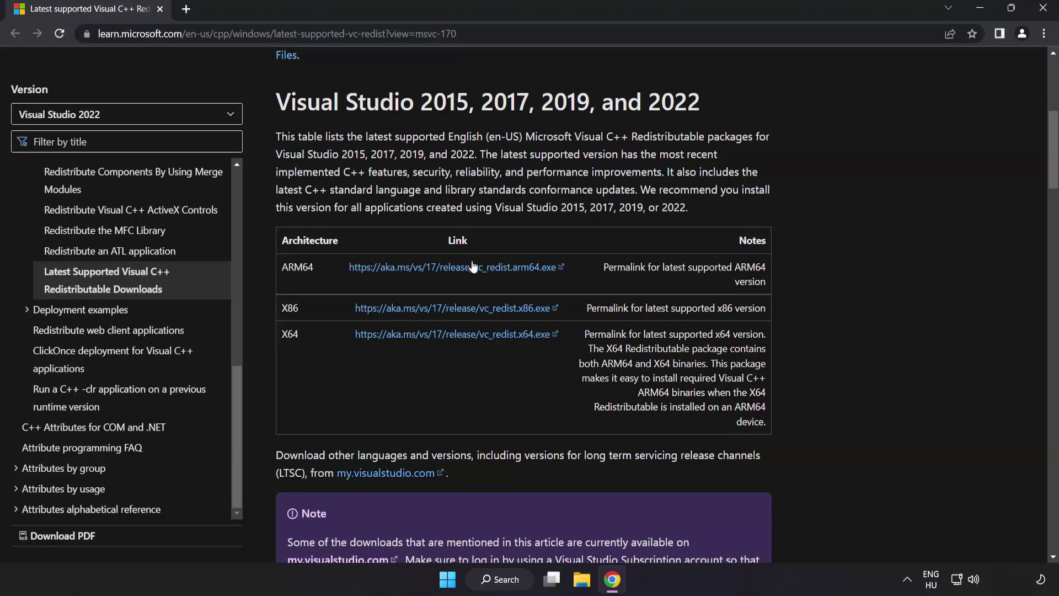
left_click(437, 267)
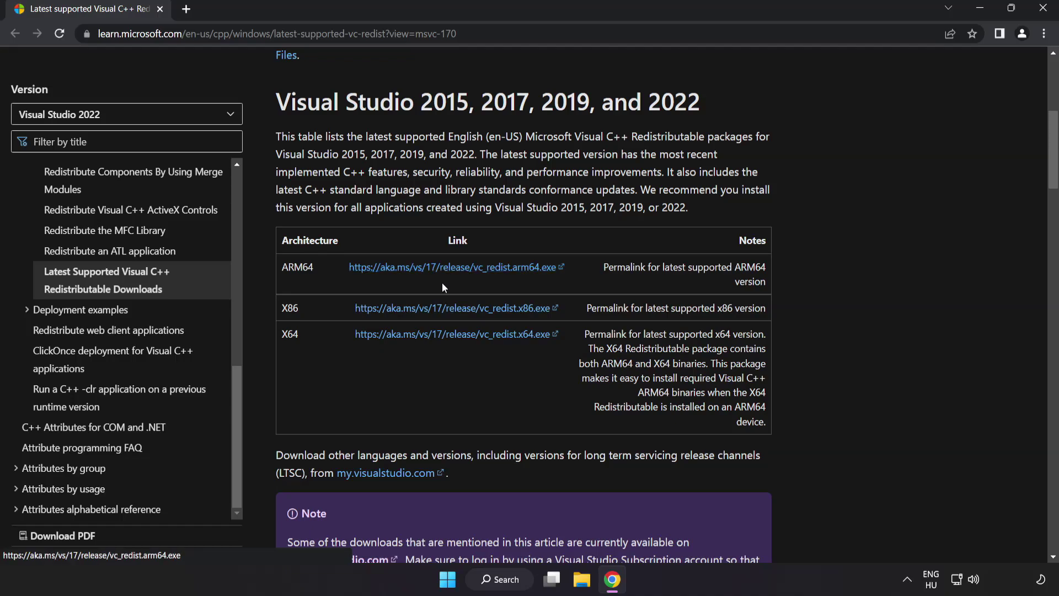
left_click(450, 309)
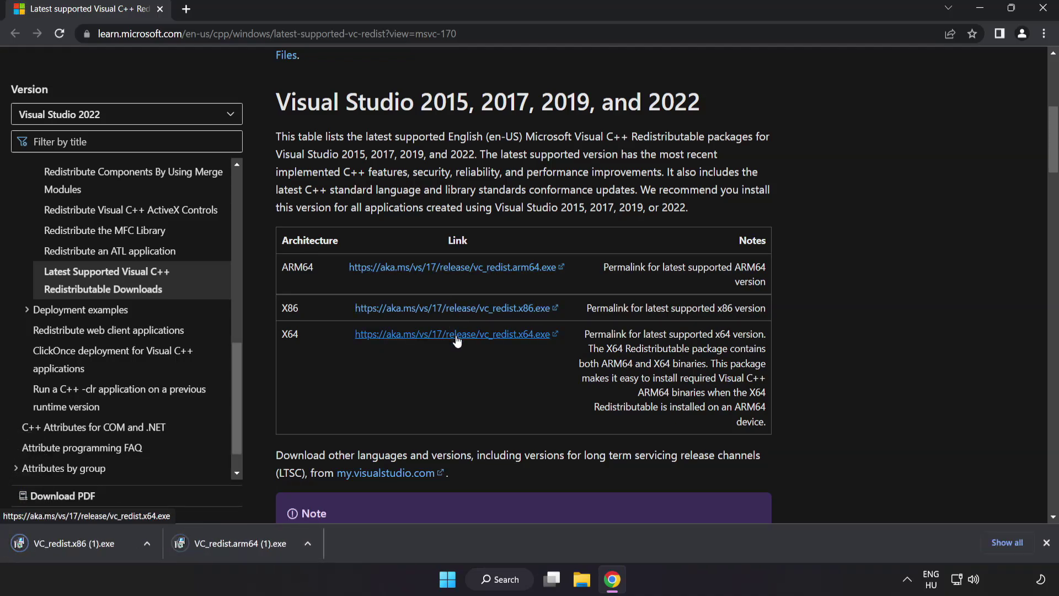
left_click(456, 335)
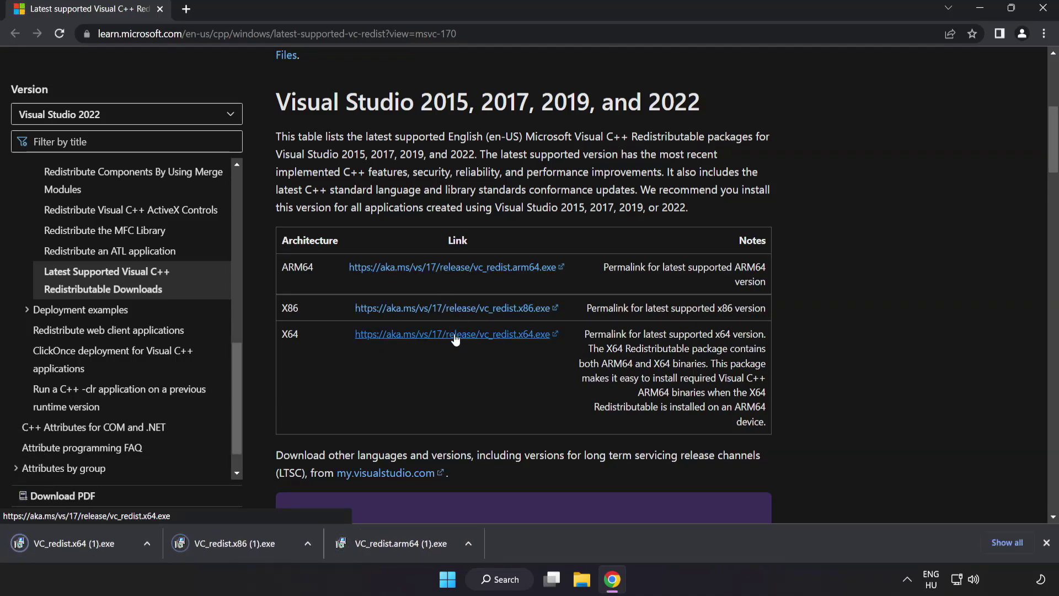
Step: Run the ARM64 redistributable installer, accept the terms, and dismiss its unsupported failure
left_click(399, 544)
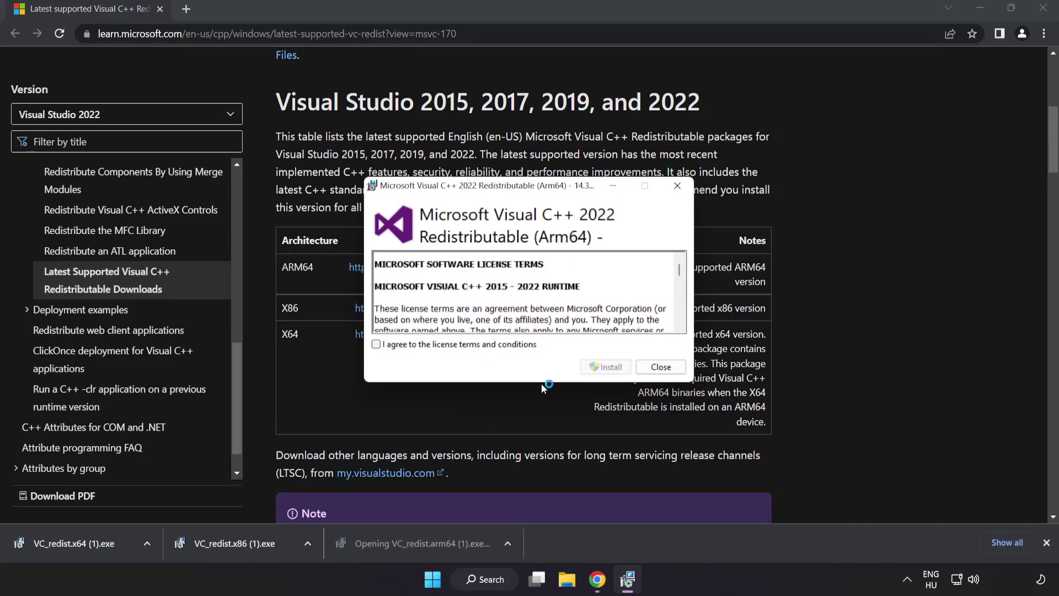
left_click_drag(679, 270, 679, 320)
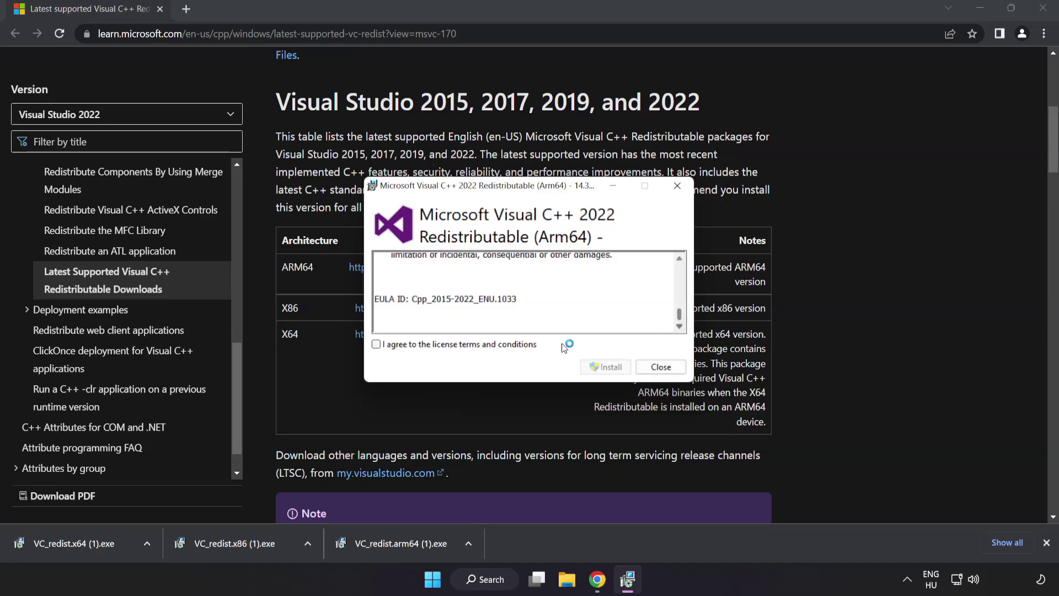
left_click(377, 344)
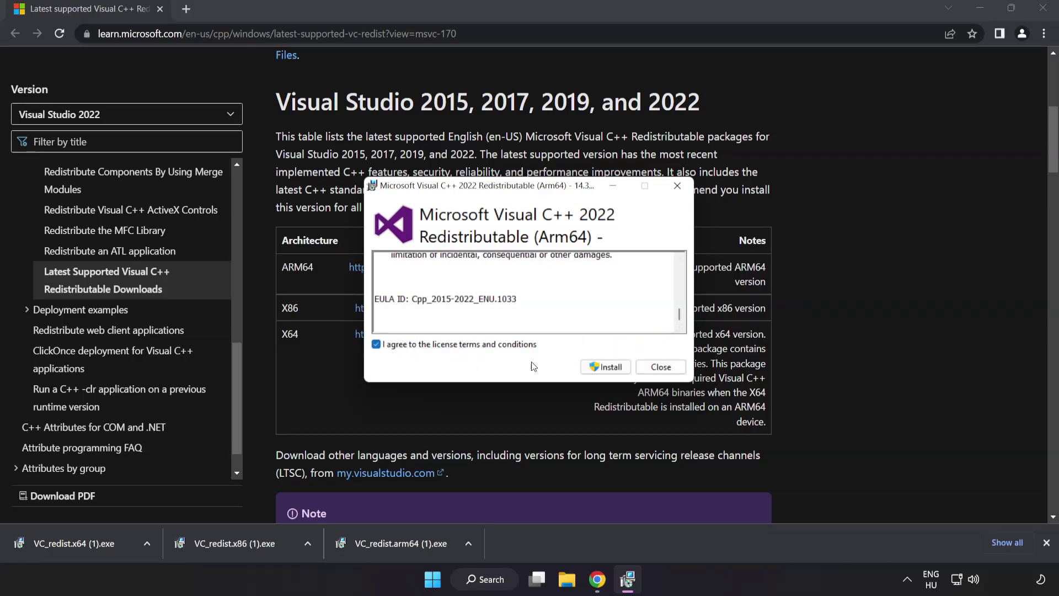
left_click(604, 368)
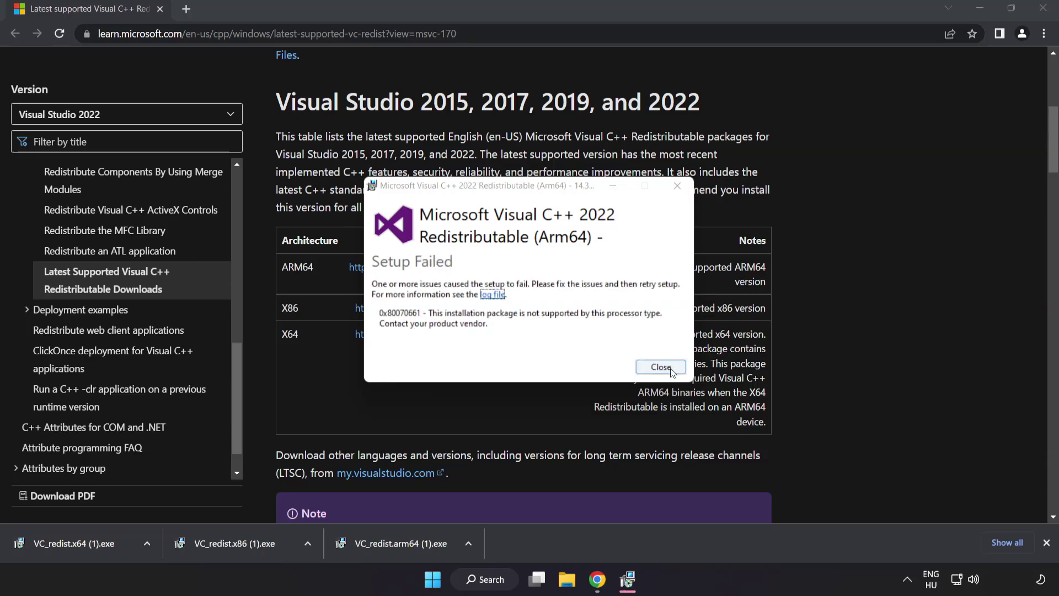
left_click(661, 368)
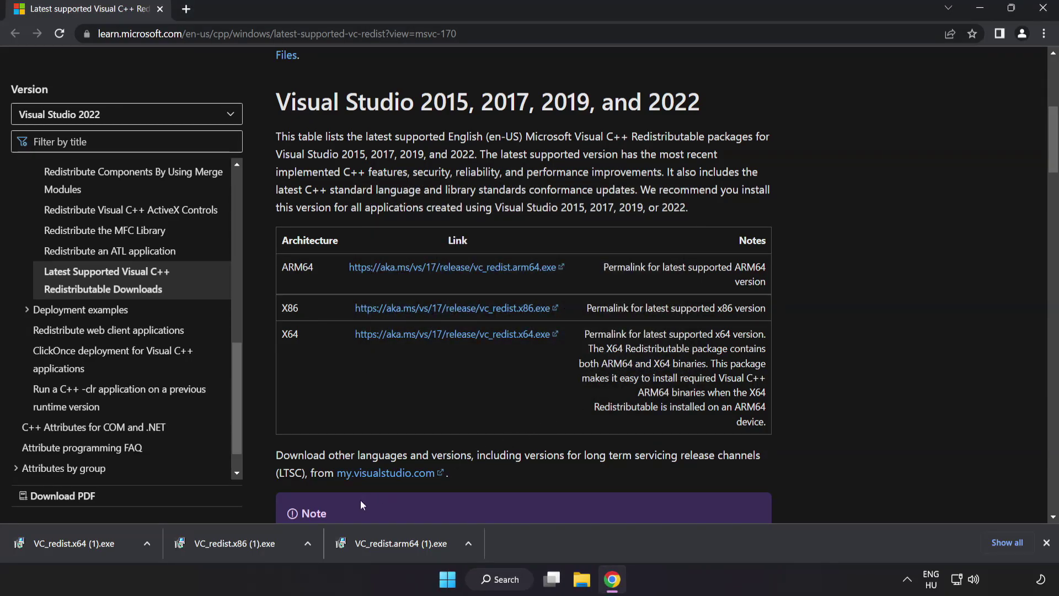
Step: Install the x86 redistributable 14.34.31931, then run the x64 one and dismiss its failure
left_click(238, 545)
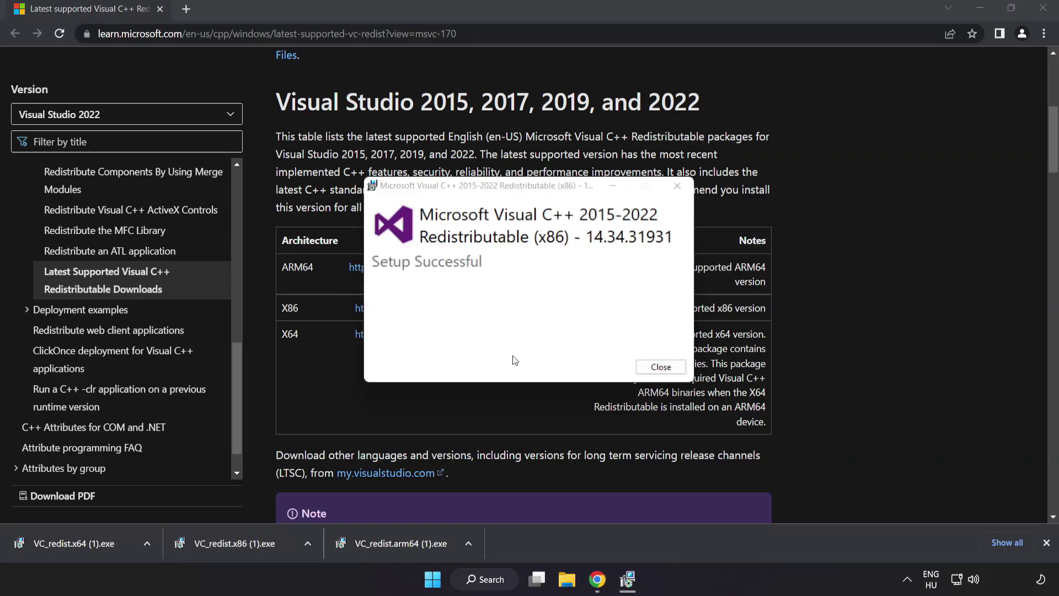
left_click(660, 368)
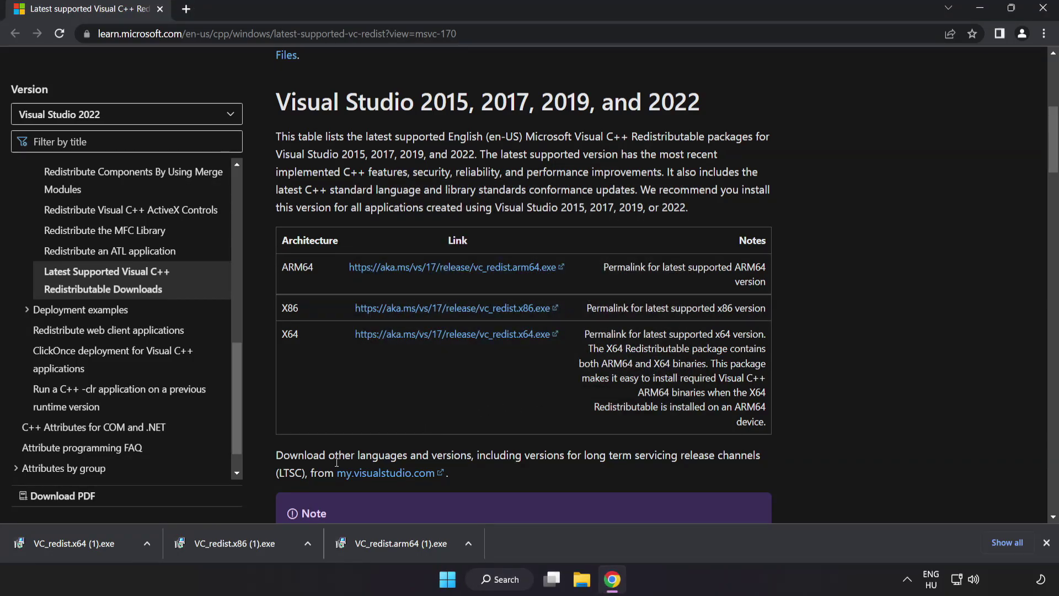
left_click(95, 544)
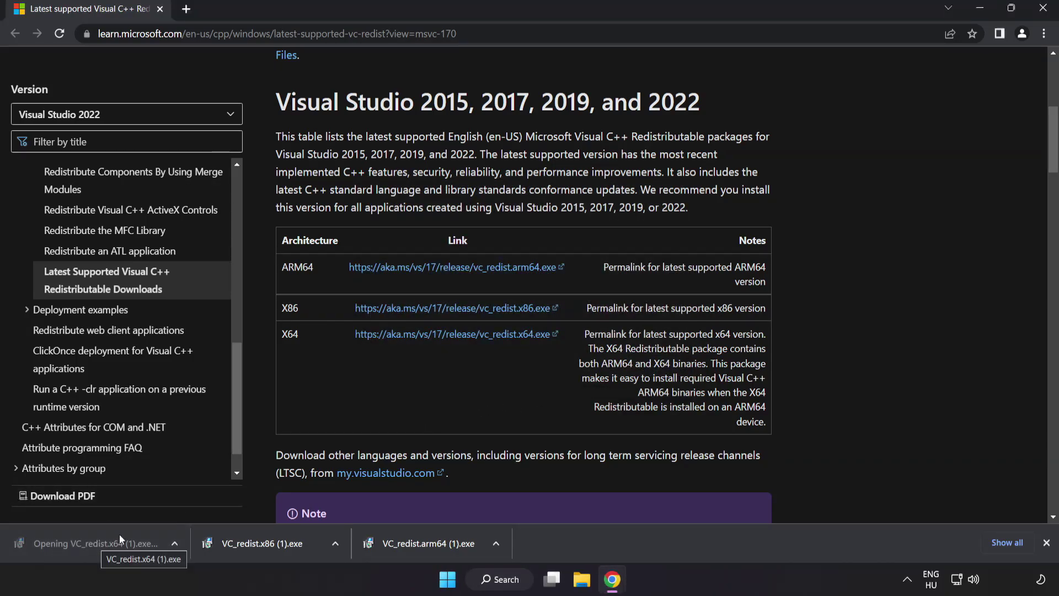
left_click(662, 368)
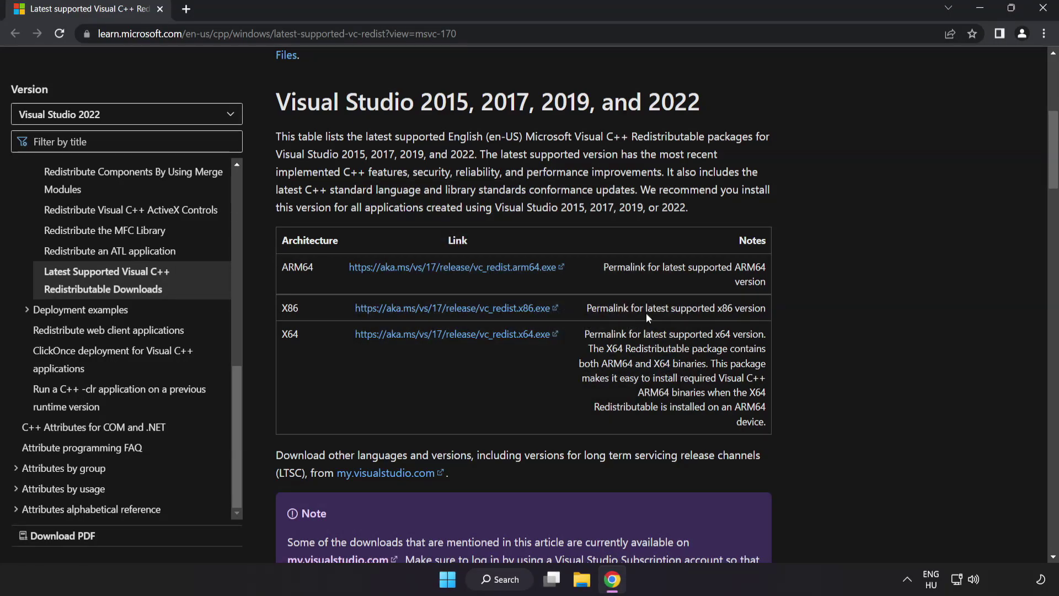
Step: Close Chrome, search for cmd, and run Command Prompt as administrator
left_click(1042, 14)
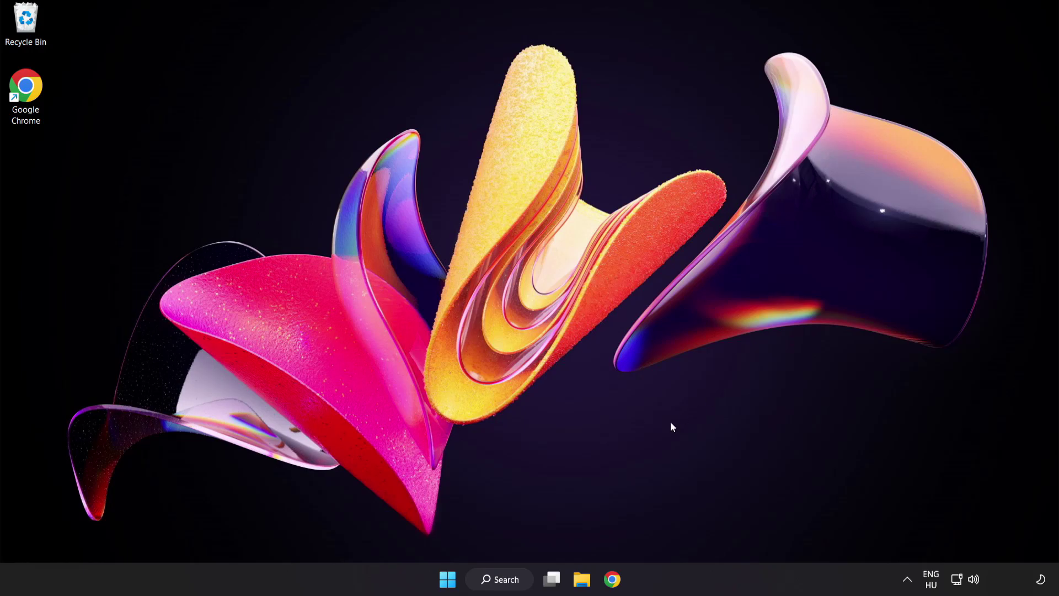
left_click(503, 586)
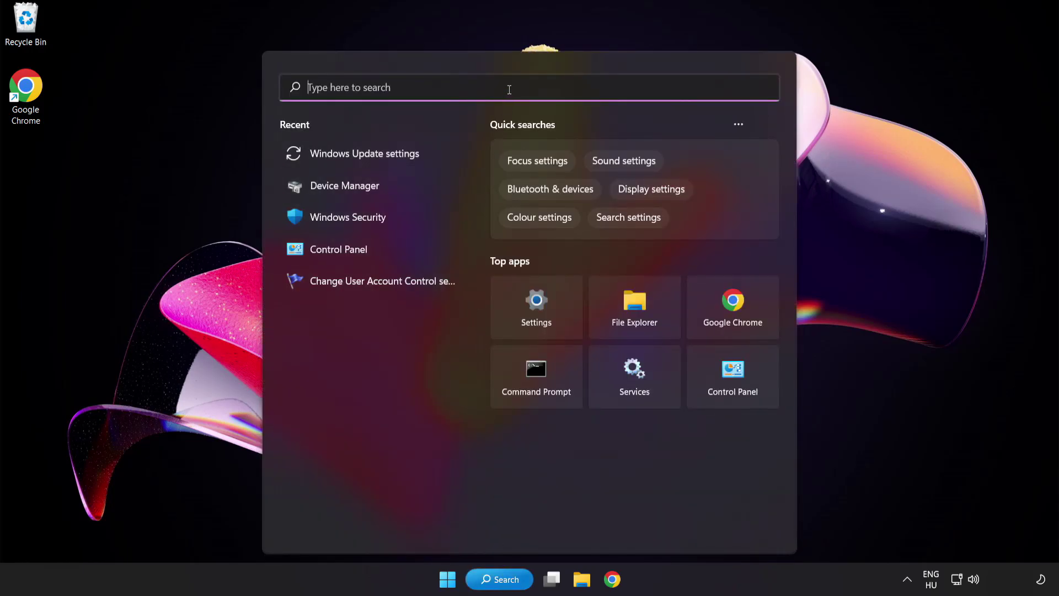
type("cmd")
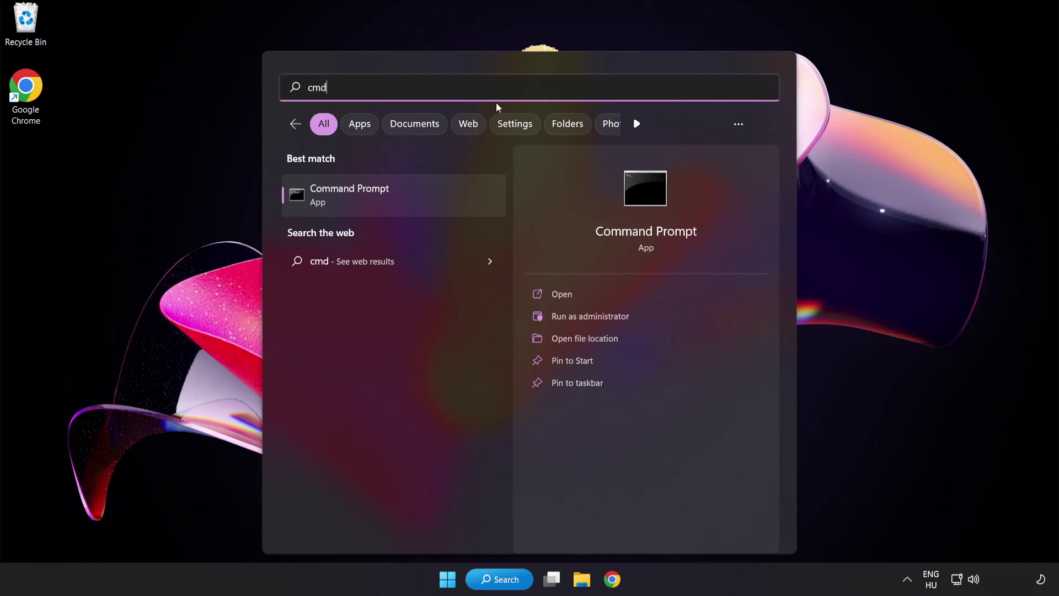
right_click(397, 203)
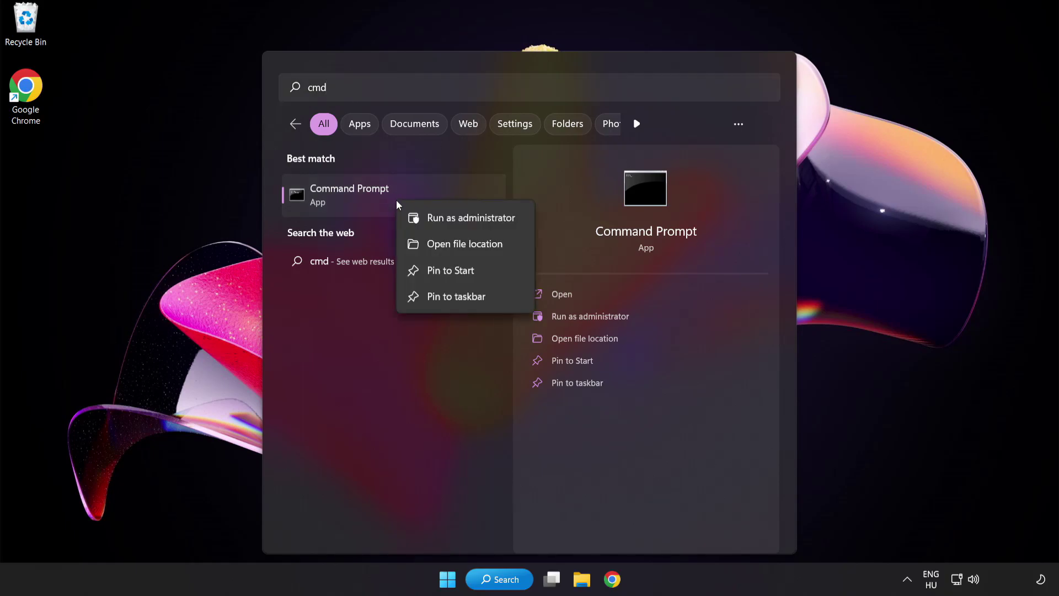
left_click(447, 219)
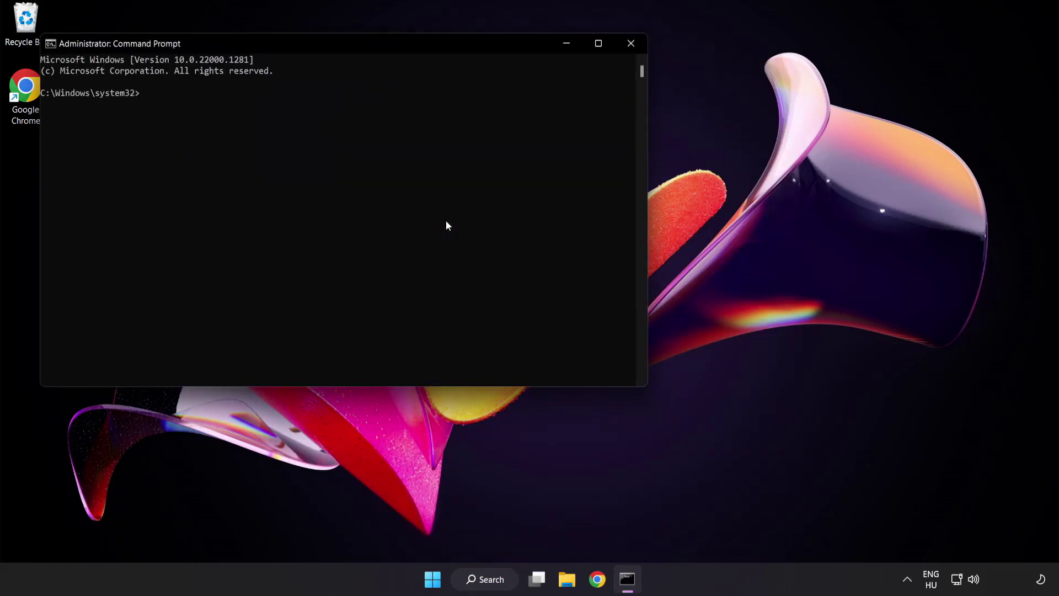
Step: Run sfc /scannow in the administrator Command Prompt until it reports no integrity violations
left_click_drag(301, 42, 462, 106)
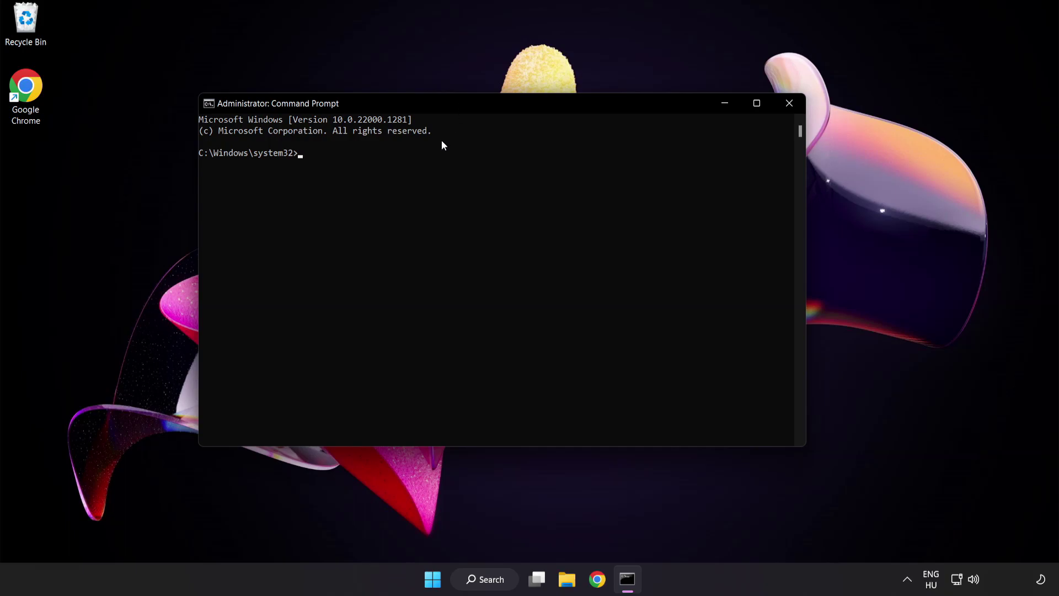
type("sfc")
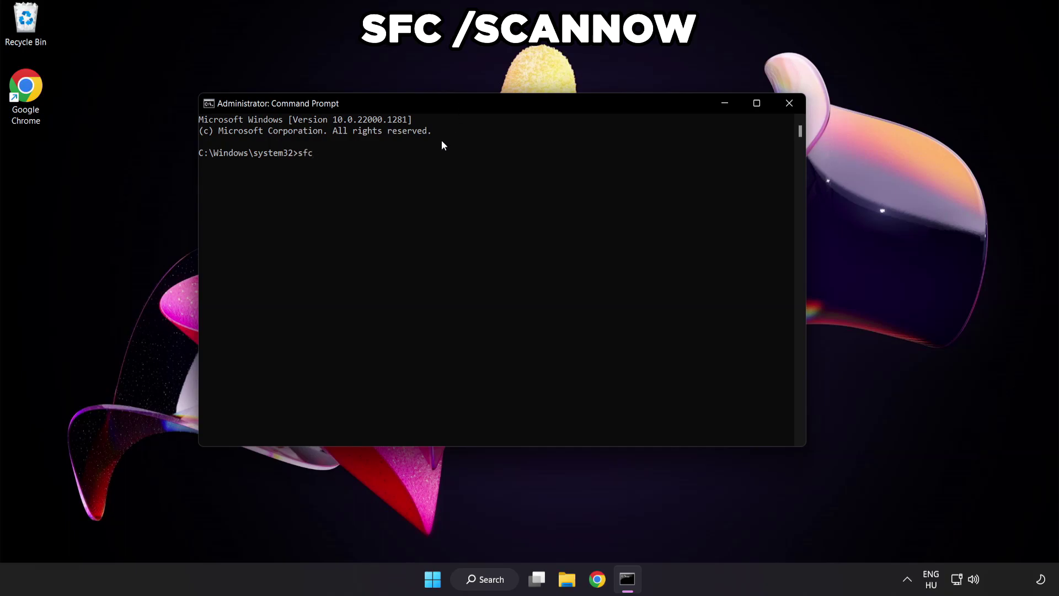
type(" /scannow")
key("Return")
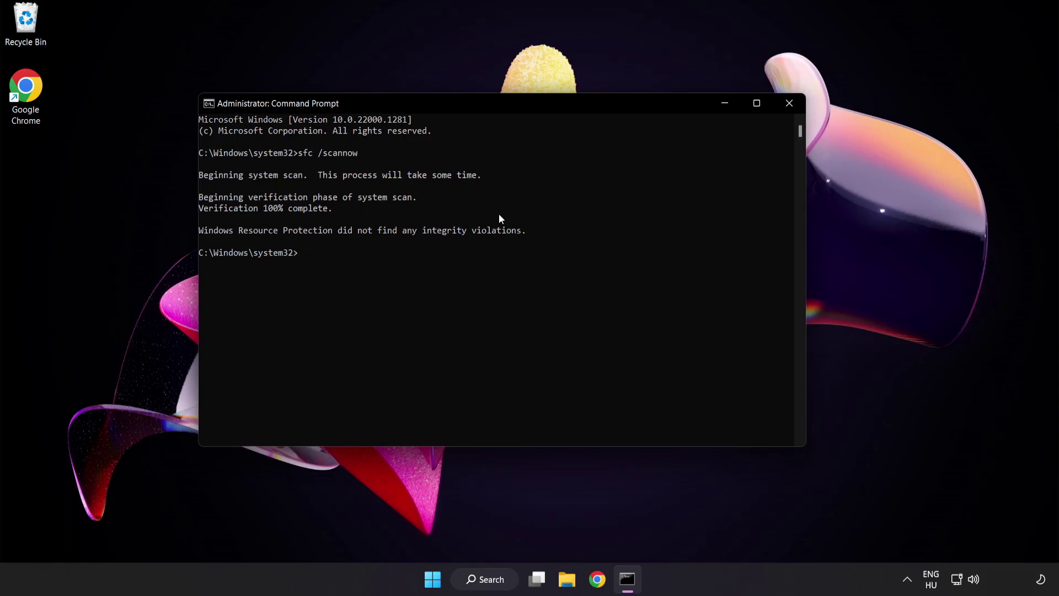
Step: Close Command Prompt and show the Start menu's power options
left_click(789, 104)
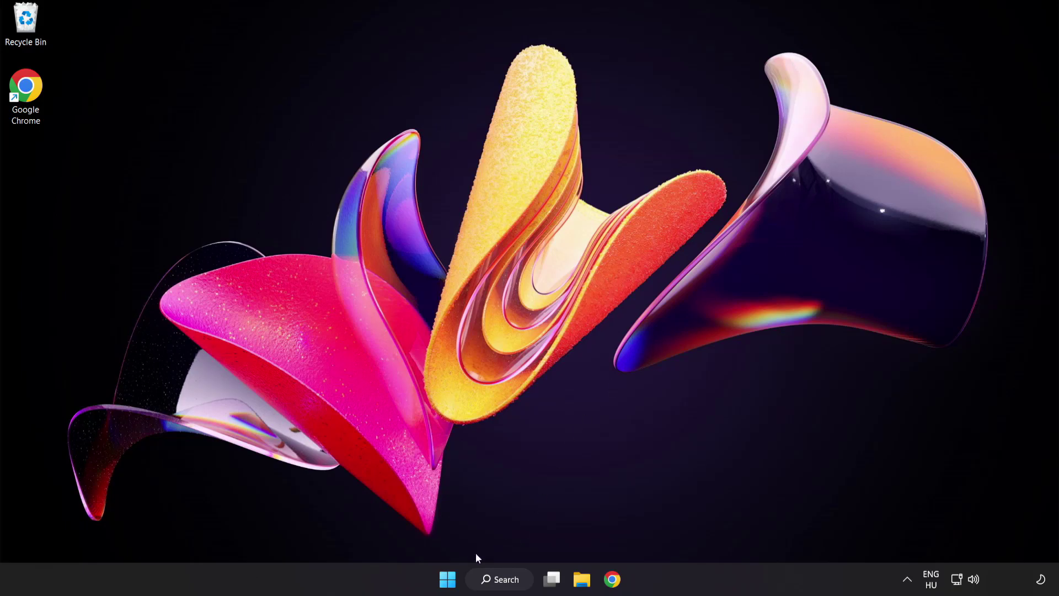
left_click(447, 578)
left_click(702, 532)
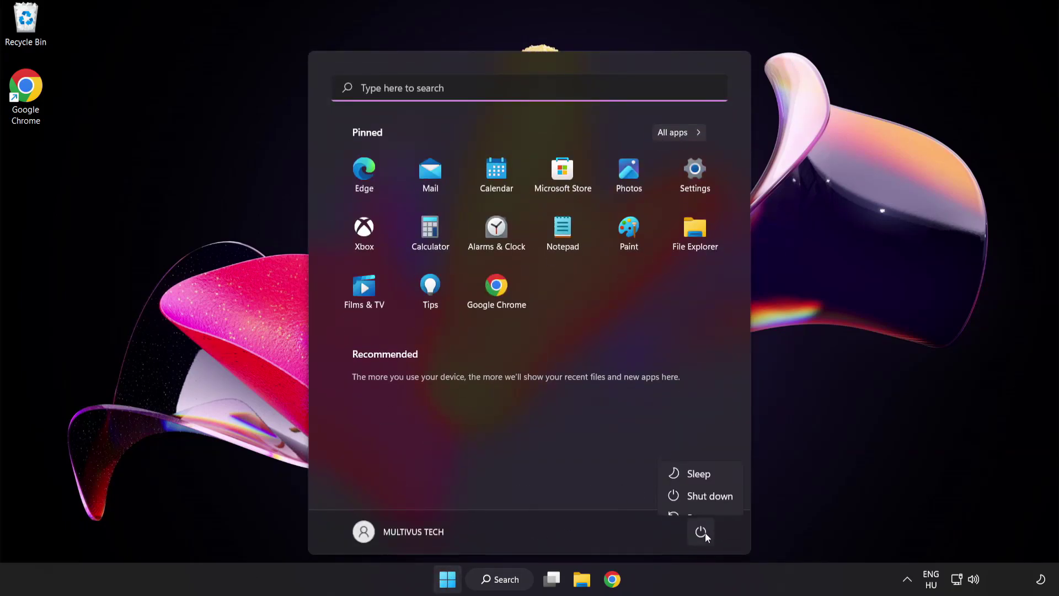